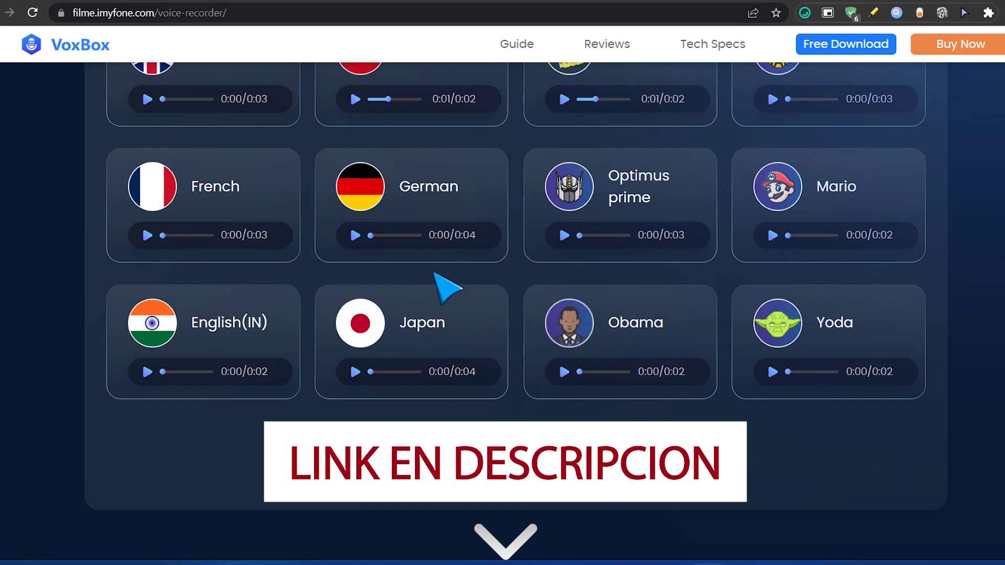
Step: Look through the VoxBox product page for its text-to-speech, voice recording, video conversion and audio editing features
{"action": "scroll", "coordinate": [535, 251], "scroll_direction": "down", "scroll_amount": 5}
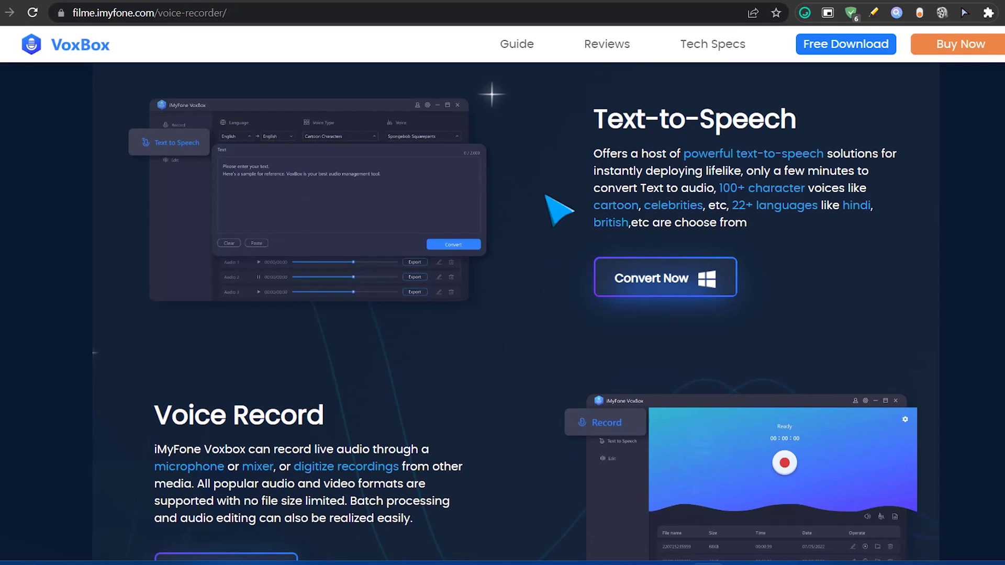
{"action": "scroll", "coordinate": [547, 220], "scroll_direction": "down", "scroll_amount": 20}
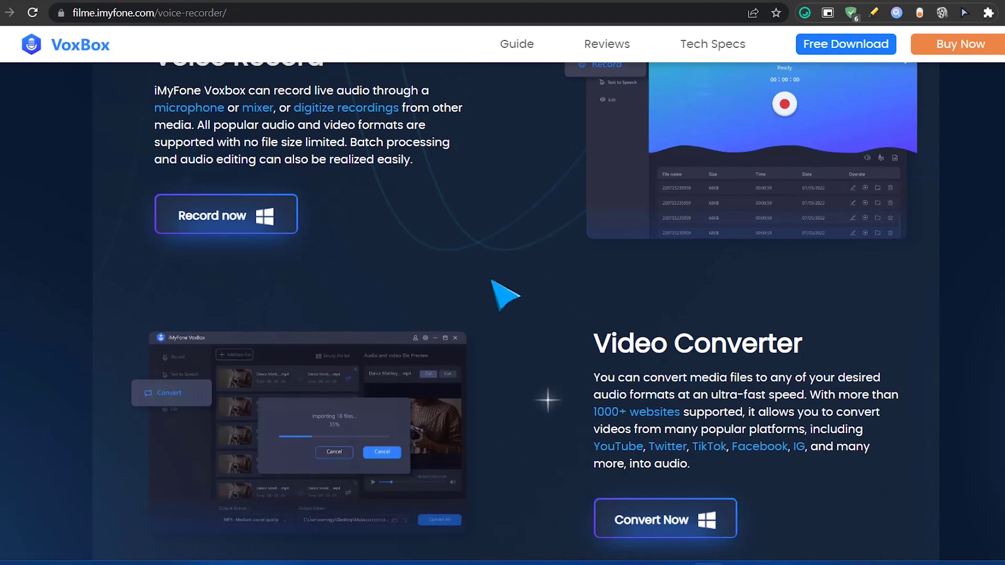
{"action": "scroll", "coordinate": [667, 245], "scroll_direction": "down", "scroll_amount": 20}
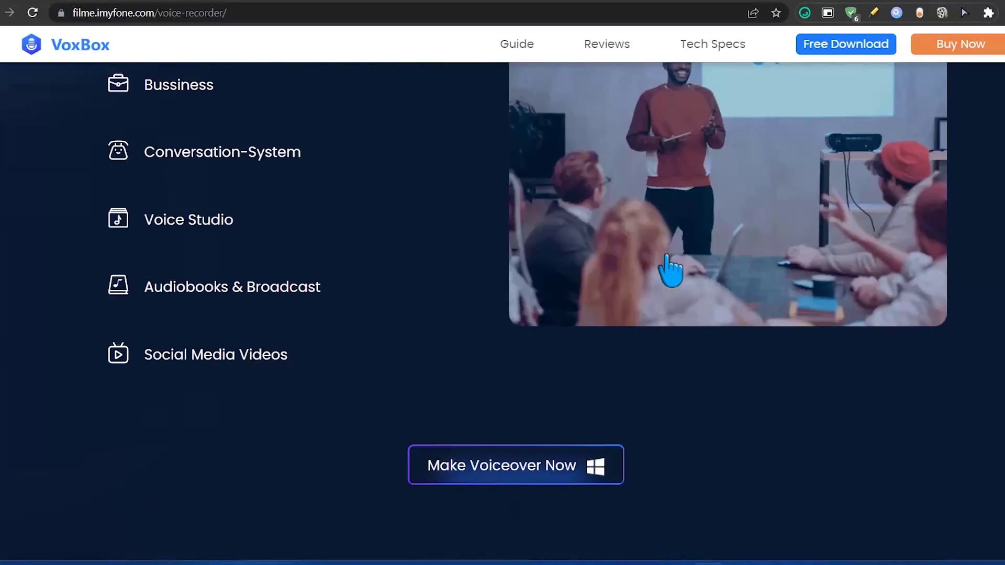
{"action": "scroll", "coordinate": [640, 325], "scroll_direction": "down", "scroll_amount": 10}
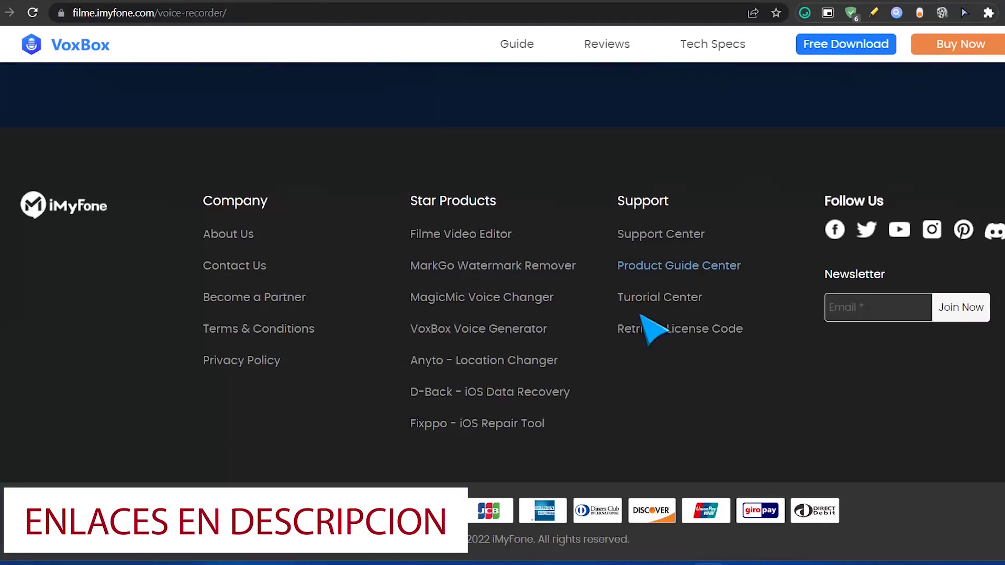
{"action": "scroll", "coordinate": [651, 330], "scroll_direction": "up", "scroll_amount": 20}
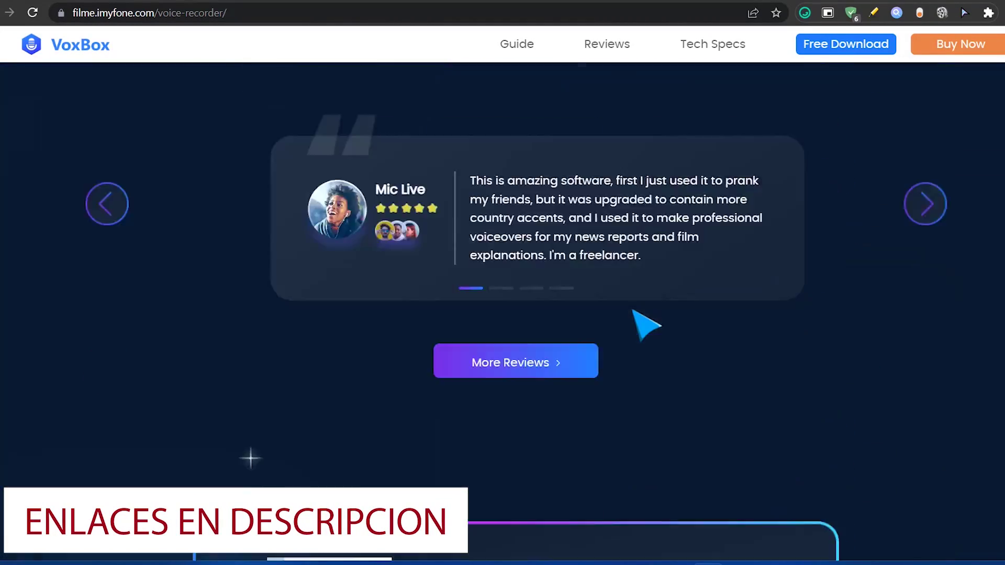
{"action": "scroll", "coordinate": [645, 331], "scroll_direction": "up", "scroll_amount": 20}
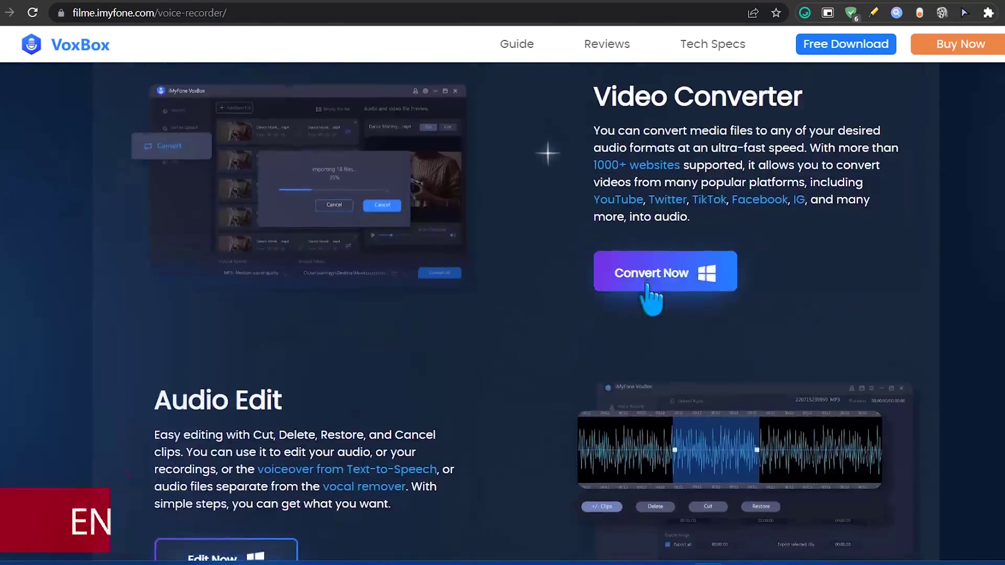
{"action": "scroll", "coordinate": [649, 293], "scroll_direction": "up", "scroll_amount": 20}
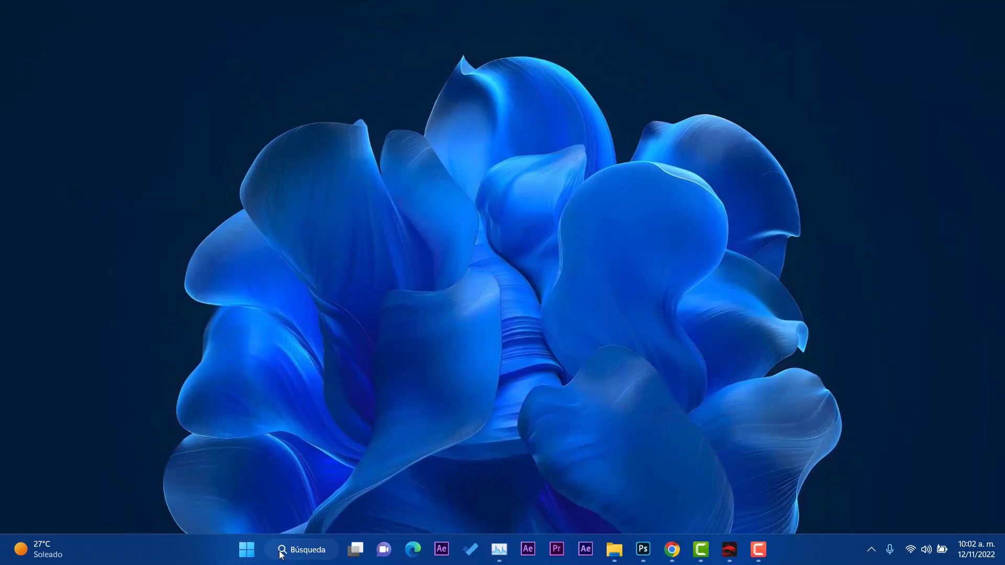
Step: Search Windows for "vo" and launch iMyFone VoxBox
{"action": "left_click", "coordinate": [320, 556]}
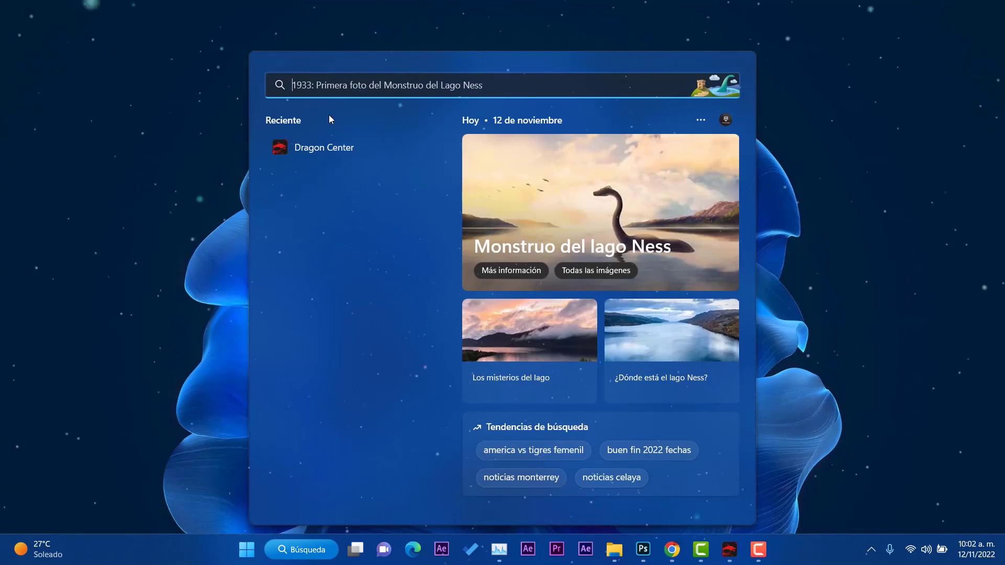
{"action": "type", "text": "vo"}
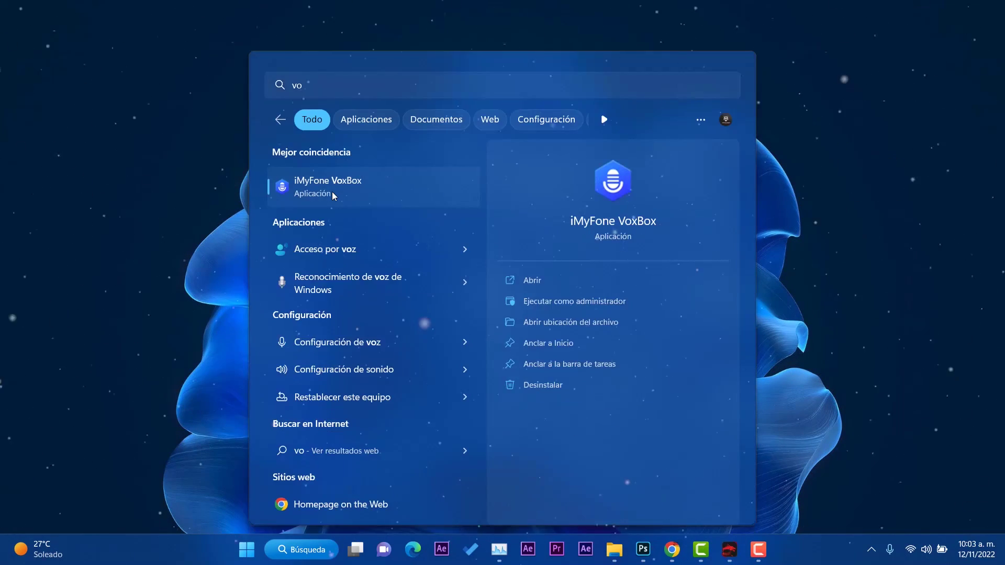
{"action": "left_click", "coordinate": [333, 193]}
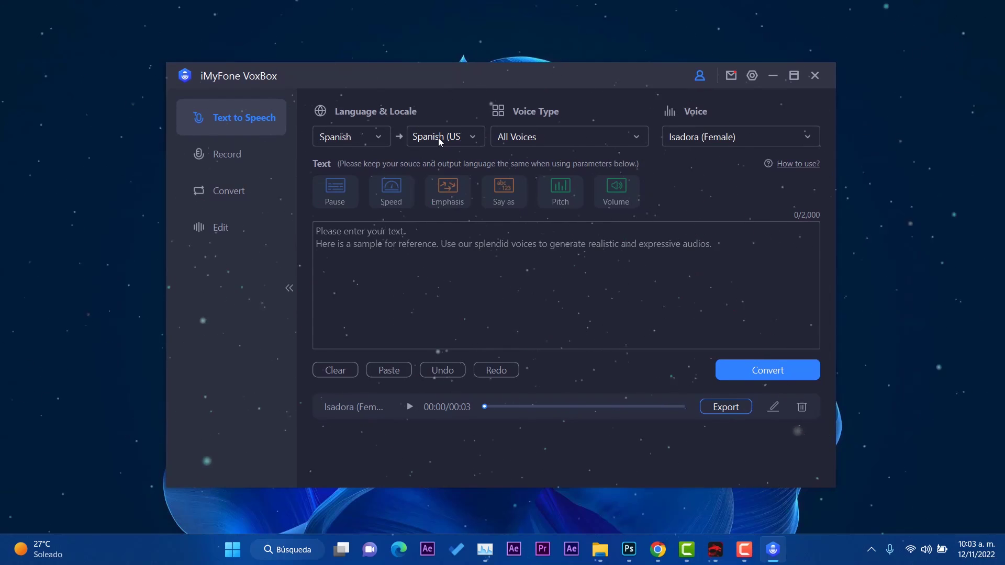
{"action": "left_click", "coordinate": [725, 160]}
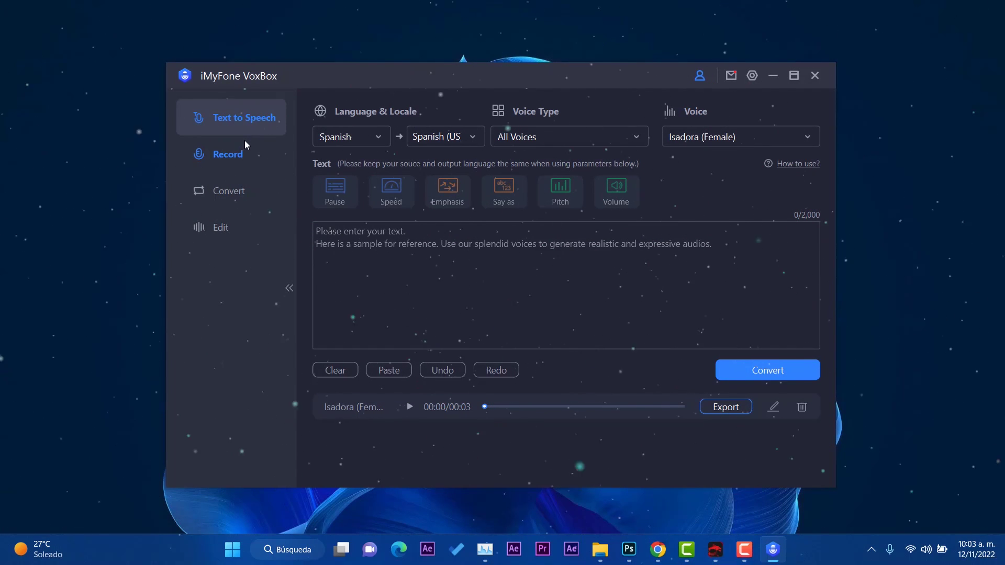
Step: Make a short test recording in the Record section and stop it
{"action": "left_click", "coordinate": [244, 155]}
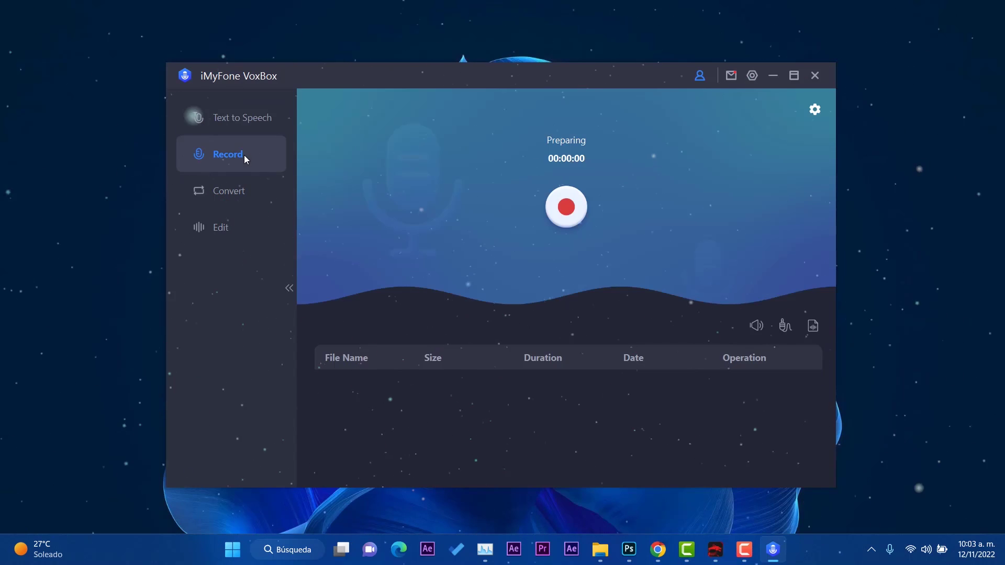
{"action": "left_click", "coordinate": [570, 206]}
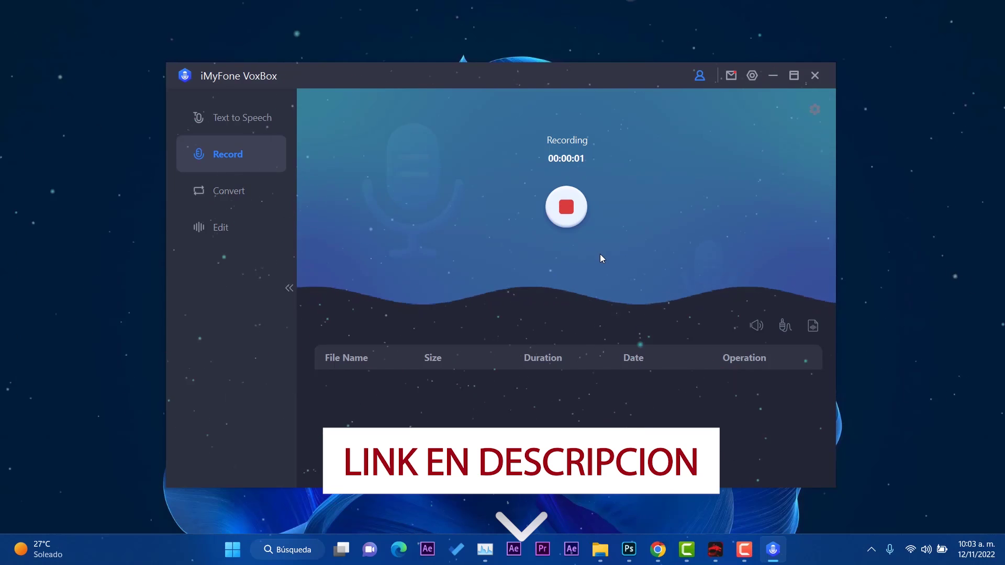
{"action": "left_click", "coordinate": [566, 206]}
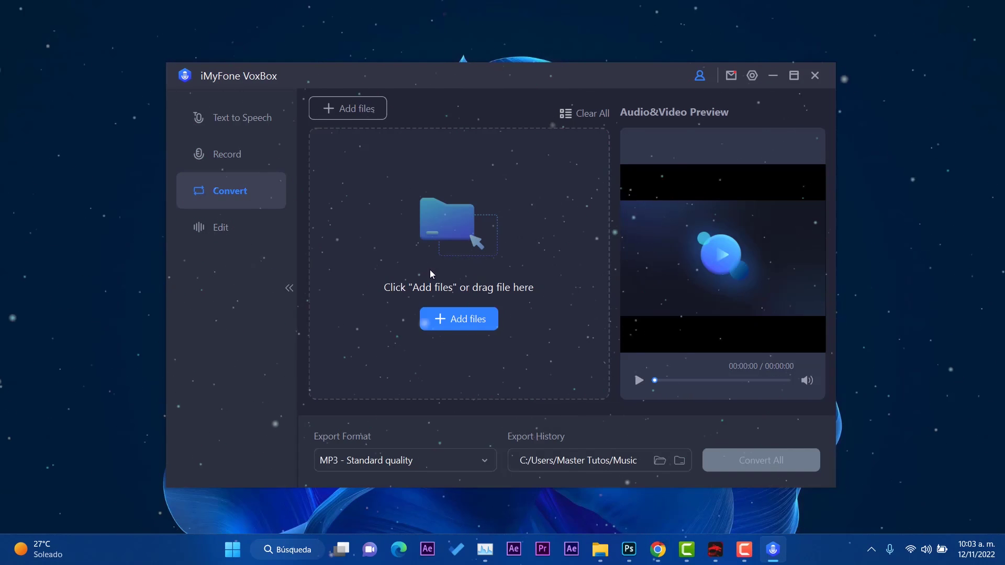
Step: Add the Waikiki MP3 file to the converter and check the available export formats and qualities
{"action": "left_click", "coordinate": [460, 319]}
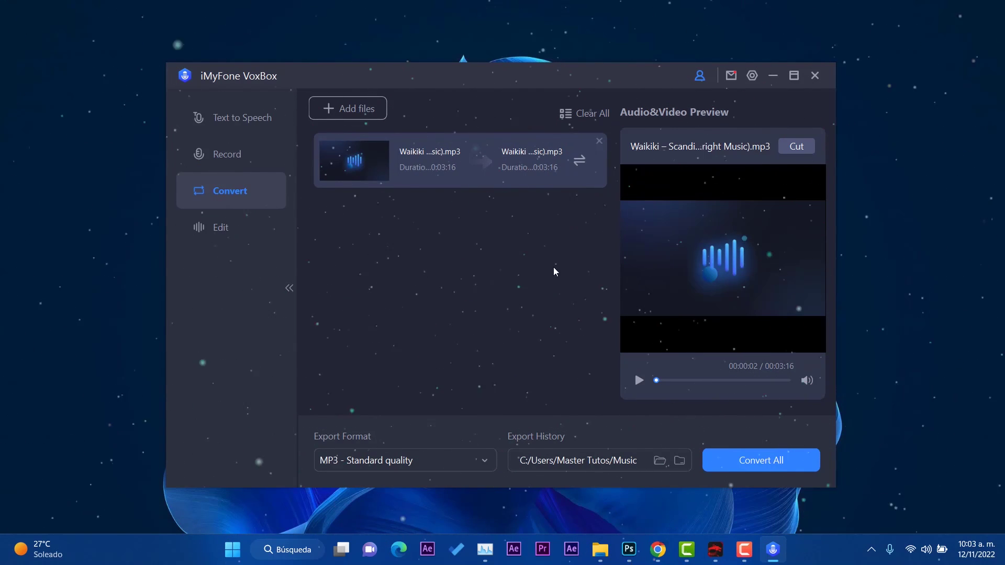
{"action": "left_click", "coordinate": [483, 461]}
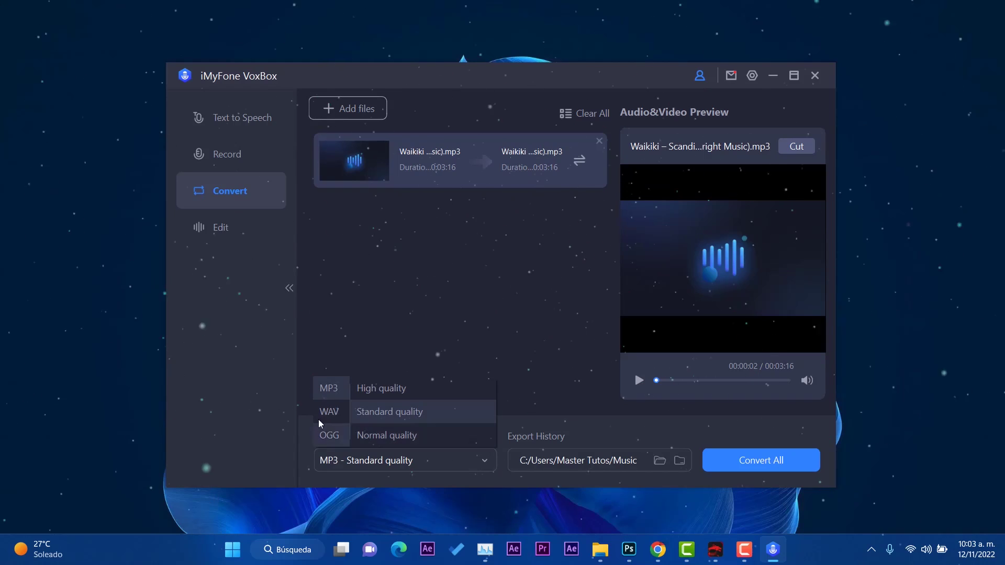
{"action": "left_click", "coordinate": [460, 293]}
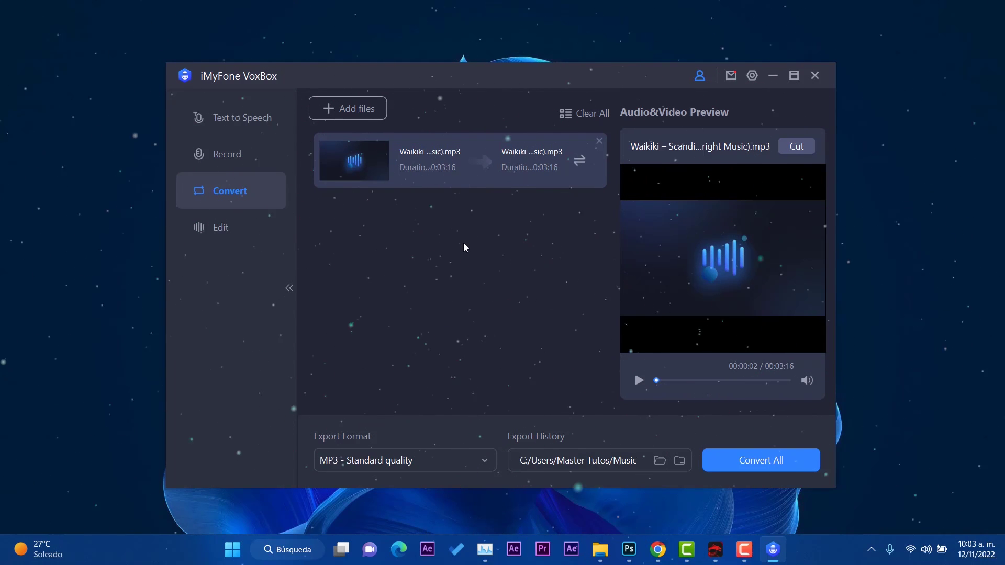
Step: Import the Spectrum - Home instrumental MP3 from the Descargas folder into the audio editor
{"action": "left_click", "coordinate": [218, 227]}
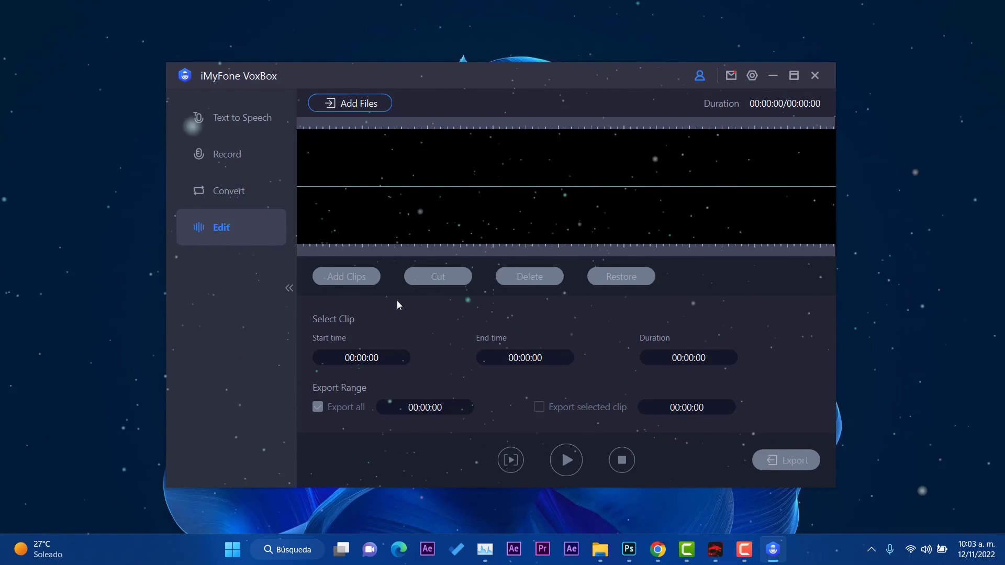
{"action": "left_click", "coordinate": [359, 106]}
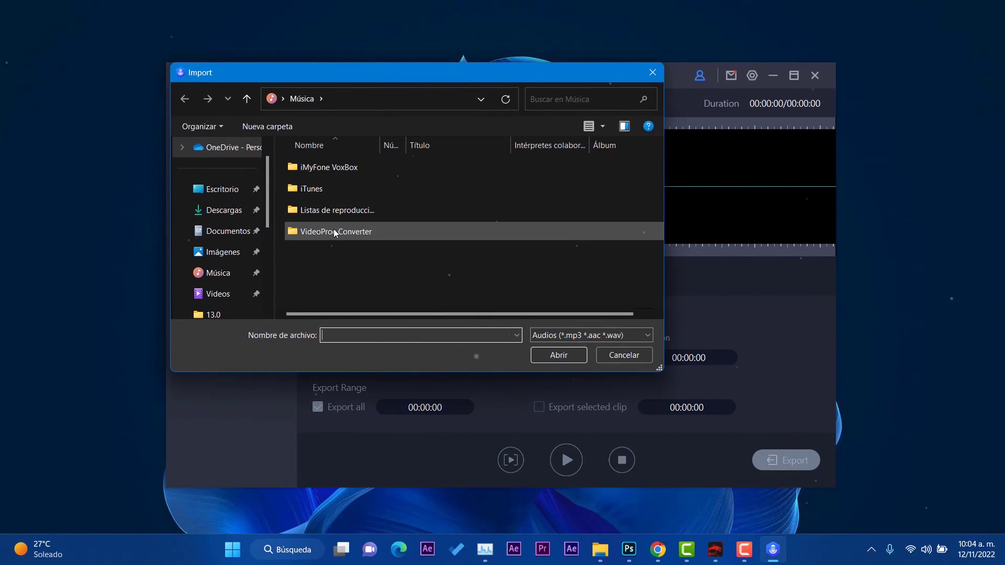
{"action": "left_click", "coordinate": [230, 210]}
{"action": "scroll", "coordinate": [477, 237], "scroll_direction": "down", "scroll_amount": 5}
{"action": "scroll", "coordinate": [476, 242], "scroll_direction": "down", "scroll_amount": 5}
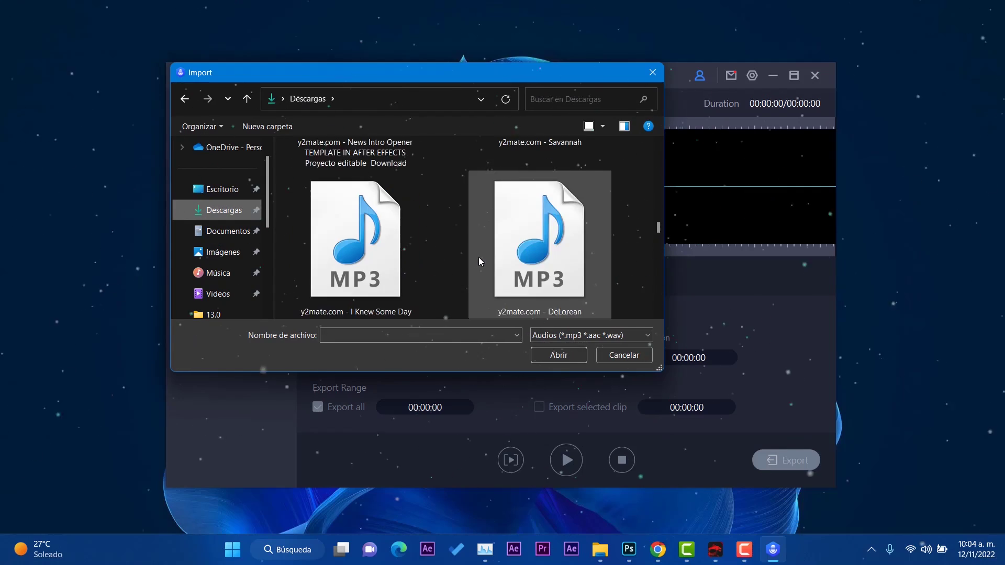
{"action": "double_click", "coordinate": [532, 147]}
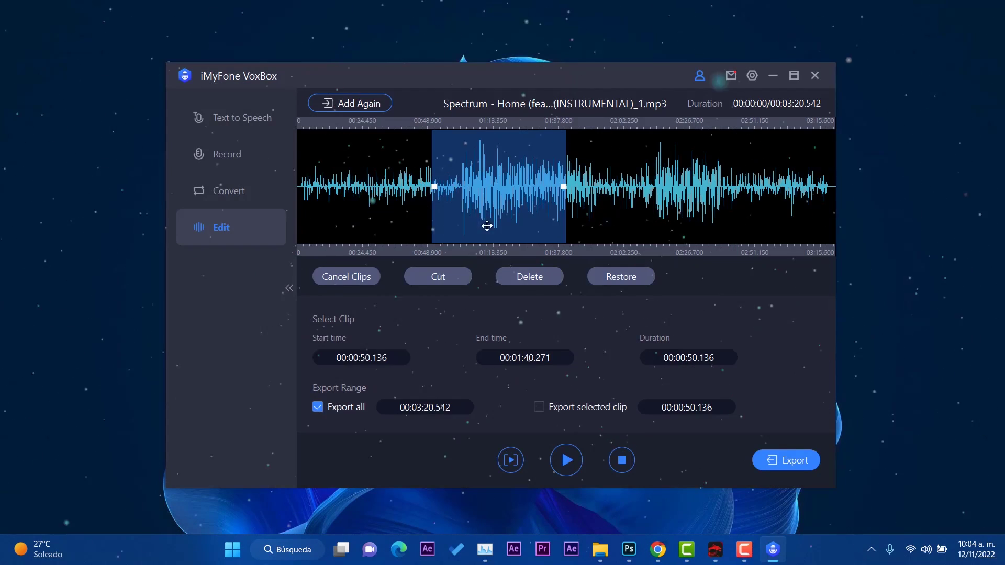
Step: Move the clip selection to 00:01:08.632–00:01:58.768, cut the track to it, and restore the original audio
{"action": "left_click_drag", "start_coordinate": [484, 224], "coordinate": [542, 157]}
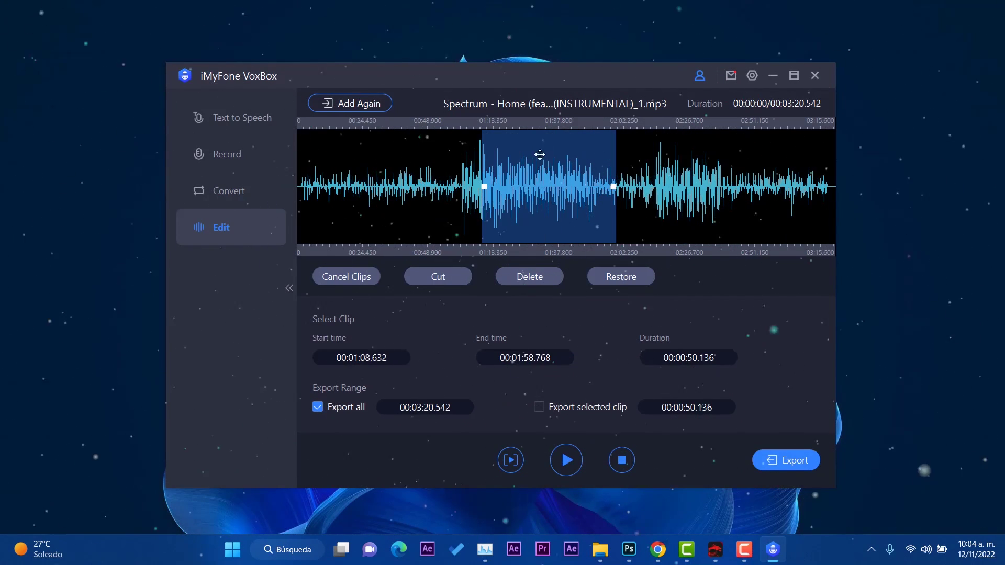
{"action": "left_click", "coordinate": [445, 273]}
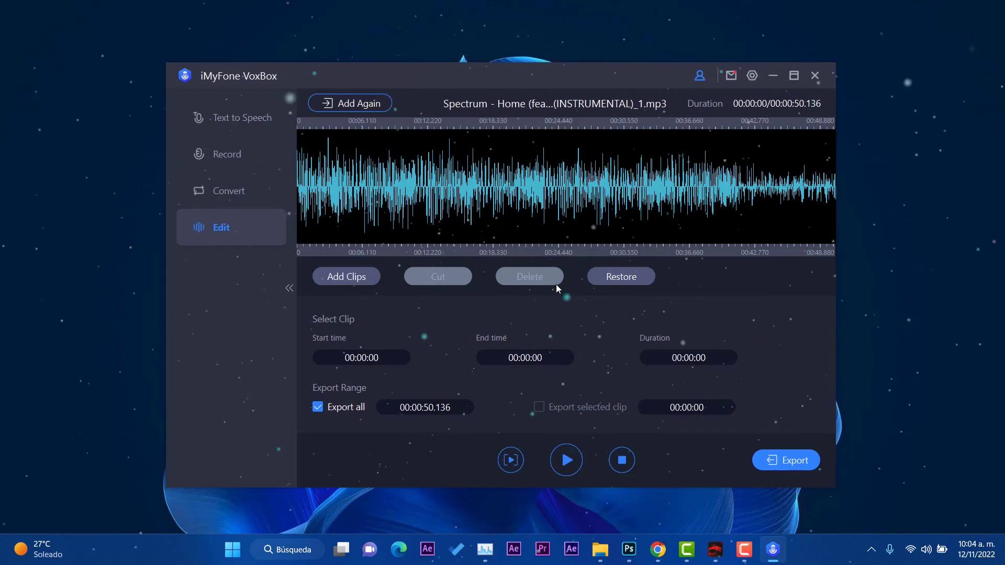
{"action": "left_click", "coordinate": [631, 281]}
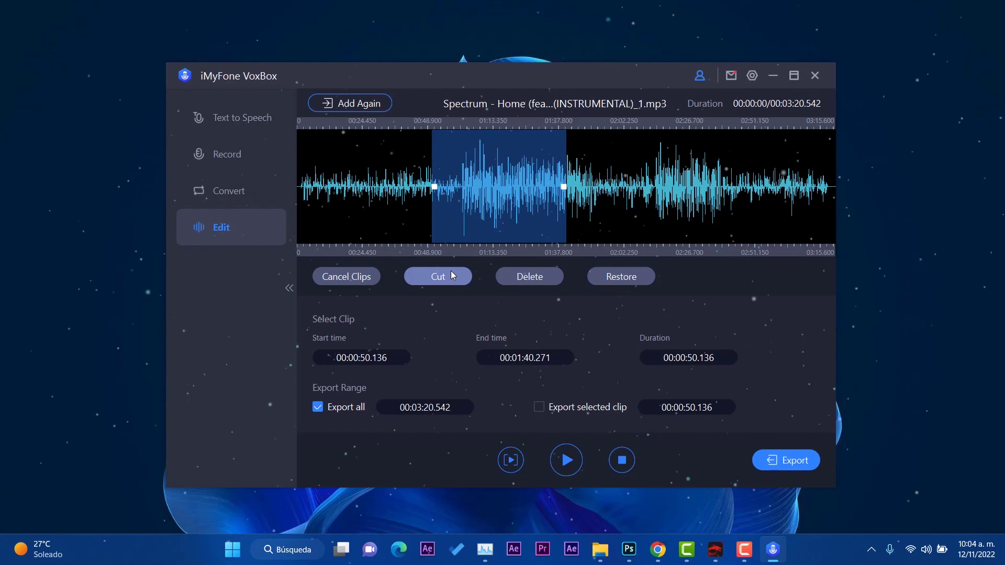
Step: Examine the source languages, output locales and voice types offered for text to speech
{"action": "left_click", "coordinate": [238, 117]}
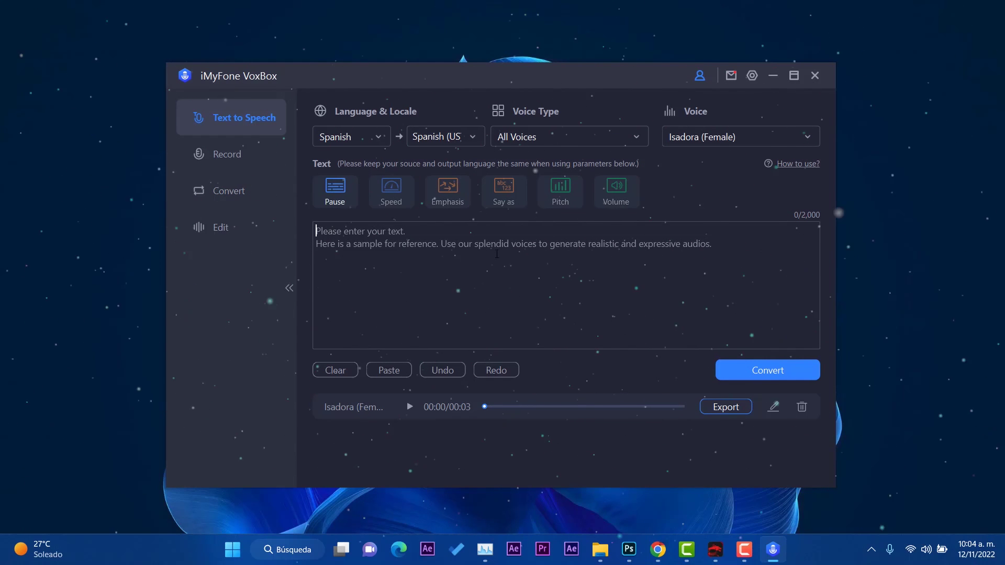
{"action": "left_click", "coordinate": [364, 132]}
{"action": "scroll", "coordinate": [364, 293], "scroll_direction": "down", "scroll_amount": 10}
{"action": "scroll", "coordinate": [356, 262], "scroll_direction": "up", "scroll_amount": 6}
{"action": "scroll", "coordinate": [350, 314], "scroll_direction": "down", "scroll_amount": 18}
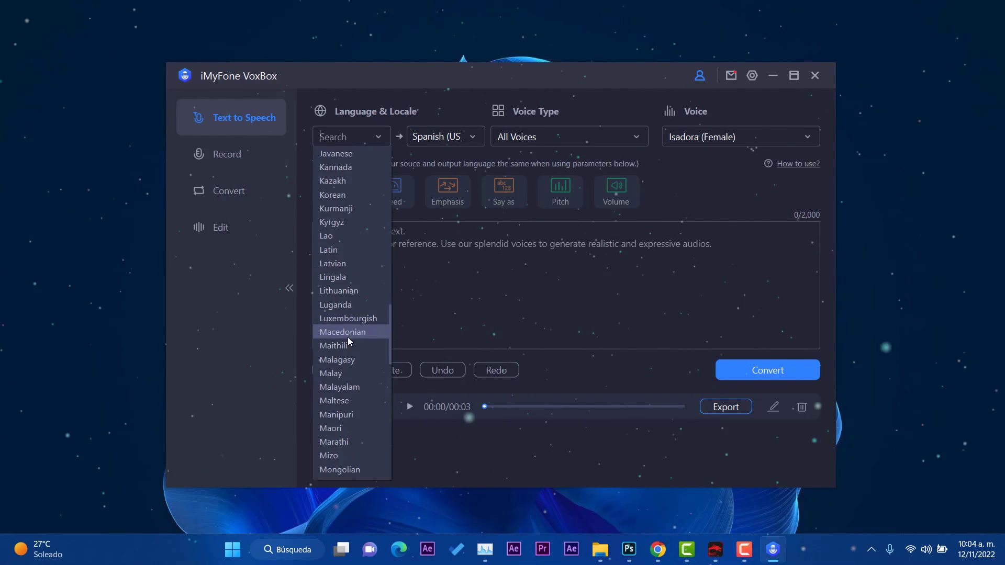
{"action": "scroll", "coordinate": [343, 387], "scroll_direction": "down", "scroll_amount": 8}
{"action": "scroll", "coordinate": [349, 293], "scroll_direction": "up", "scroll_amount": 17}
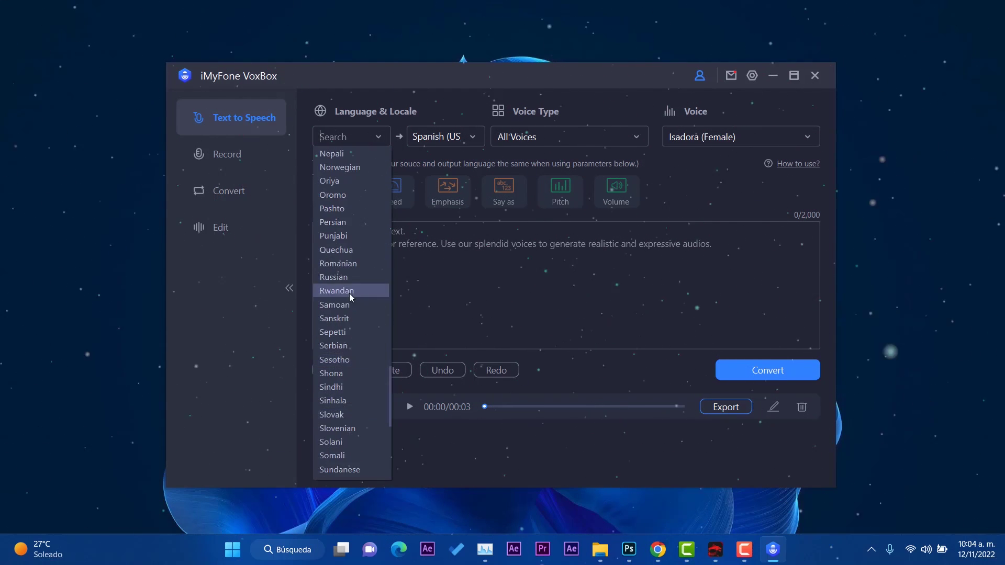
{"action": "scroll", "coordinate": [352, 164], "scroll_direction": "up", "scroll_amount": 15}
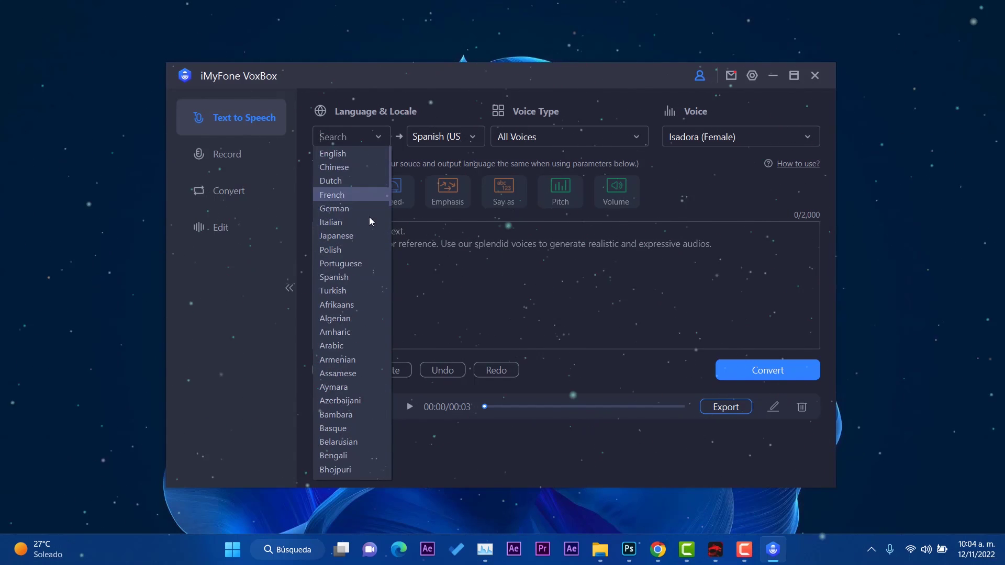
{"action": "left_click", "coordinate": [474, 302]}
{"action": "left_click", "coordinate": [446, 138]}
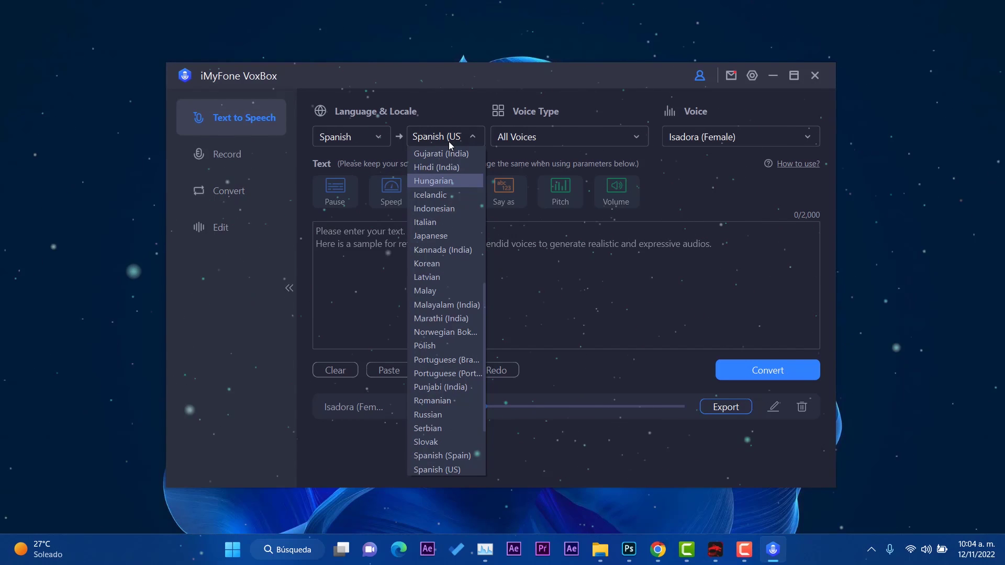
{"action": "left_click", "coordinate": [545, 129]}
{"action": "left_click", "coordinate": [545, 129]}
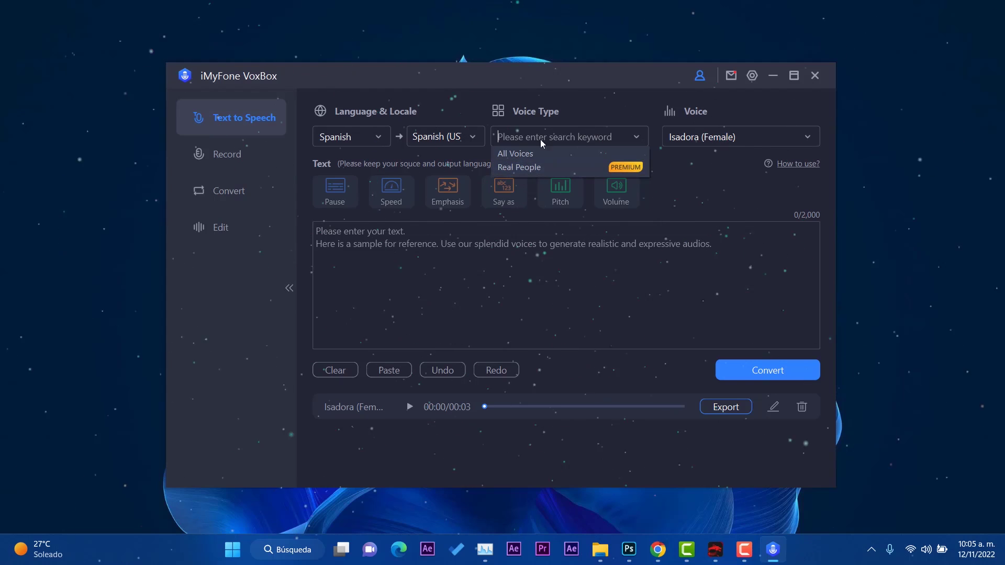
Step: Select the Ivanna (Female) voice and enter the text "Hola amigos mios, sean bienvenidos a un nuevo video."
{"action": "left_click", "coordinate": [728, 137]}
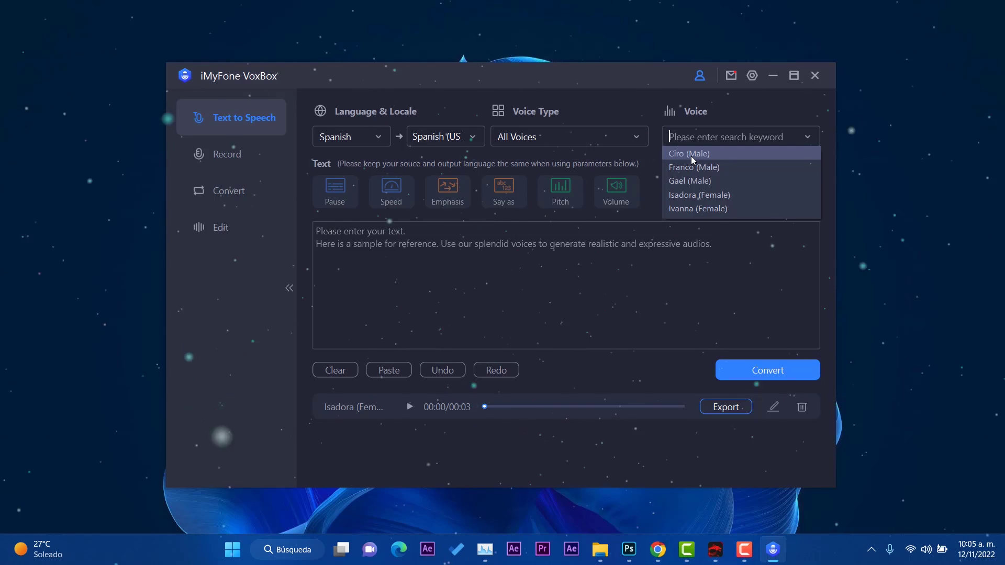
{"action": "left_click", "coordinate": [702, 209]}
{"action": "left_click", "coordinate": [382, 284]}
{"action": "type", "text": "H"}
{"action": "key", "text": "BackSpace"}
{"action": "type", "text": "Hola amigos"}
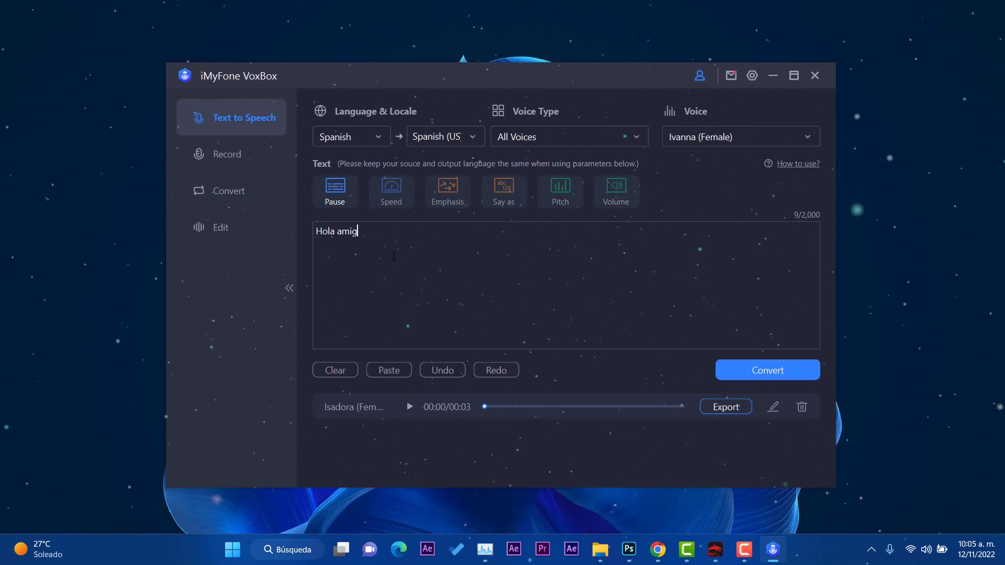
{"action": "type", "text": " mios, sean bienvenidos a un nuevo video."}
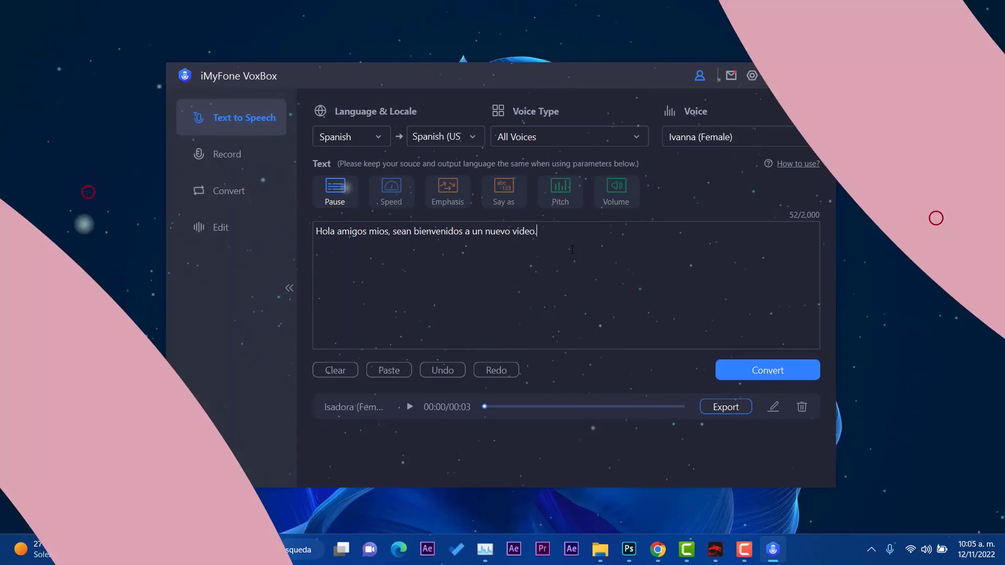
Step: Insert a 0.5s pause after "Hola" in the text
{"action": "left_click_drag", "start_coordinate": [538, 232], "coordinate": [293, 236]}
{"action": "left_click", "coordinate": [425, 256]}
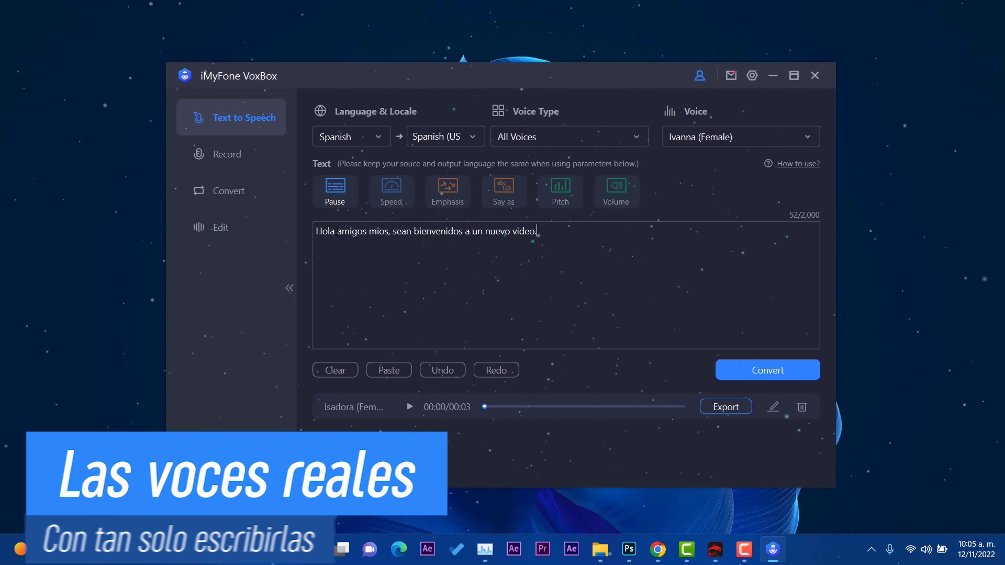
{"action": "left_click", "coordinate": [335, 194]}
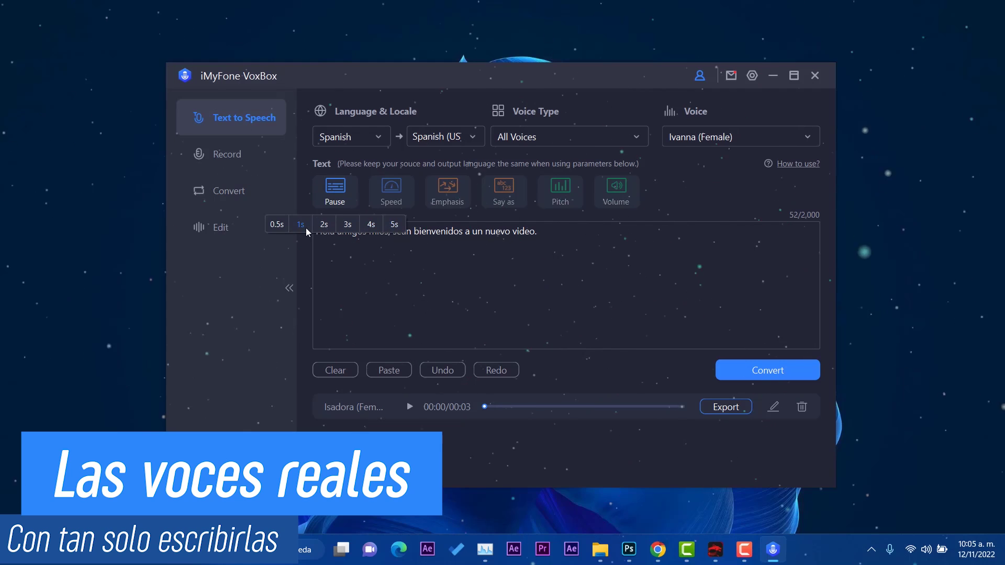
{"action": "left_click", "coordinate": [277, 225]}
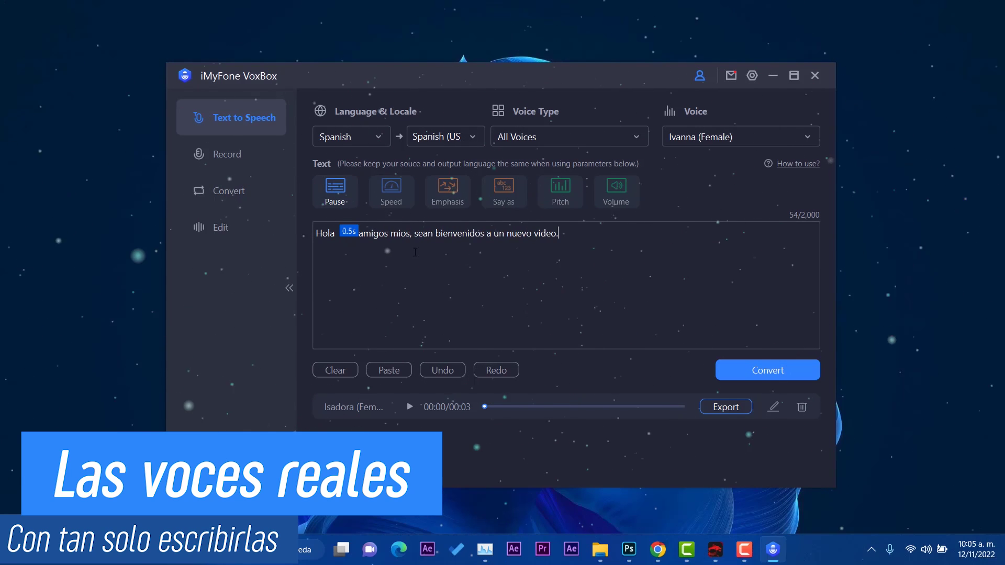
Step: Examine the Speed, Say as, Pitch and Volume options for selected passages of the text
{"action": "left_click_drag", "start_coordinate": [430, 237], "coordinate": [468, 238]}
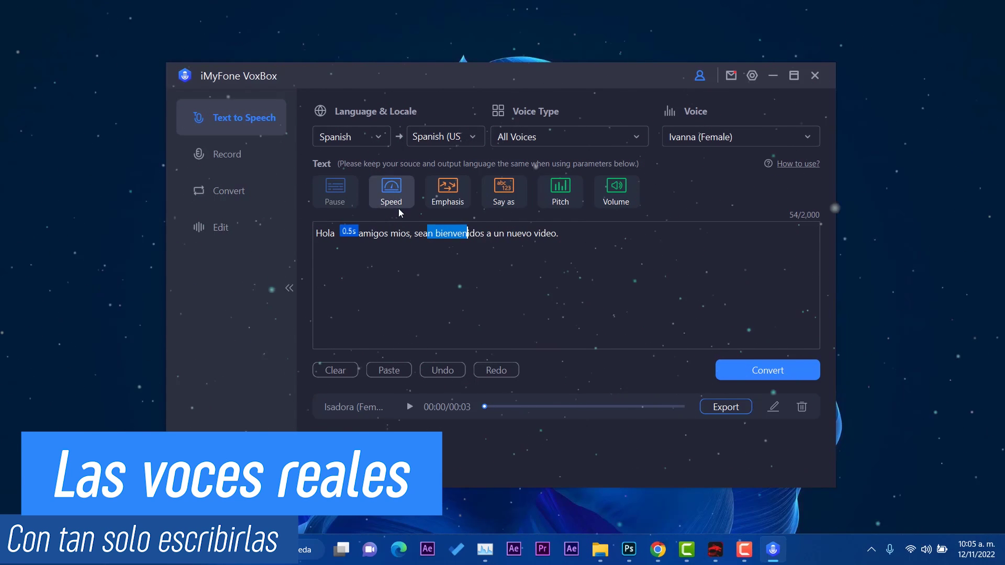
{"action": "left_click", "coordinate": [385, 192]}
{"action": "left_click", "coordinate": [429, 224]}
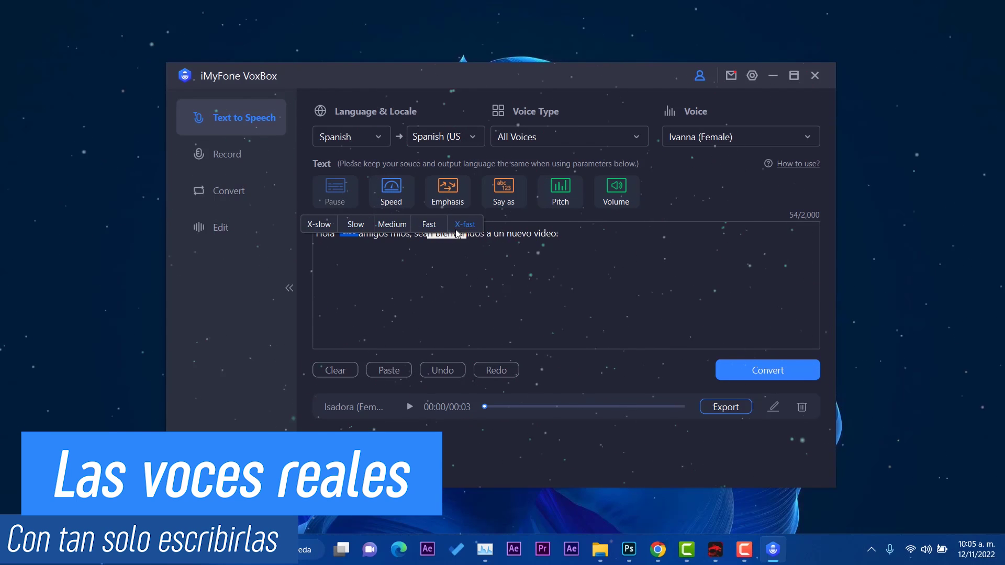
{"action": "left_click", "coordinate": [512, 244]}
{"action": "left_click_drag", "start_coordinate": [315, 232], "coordinate": [475, 234]}
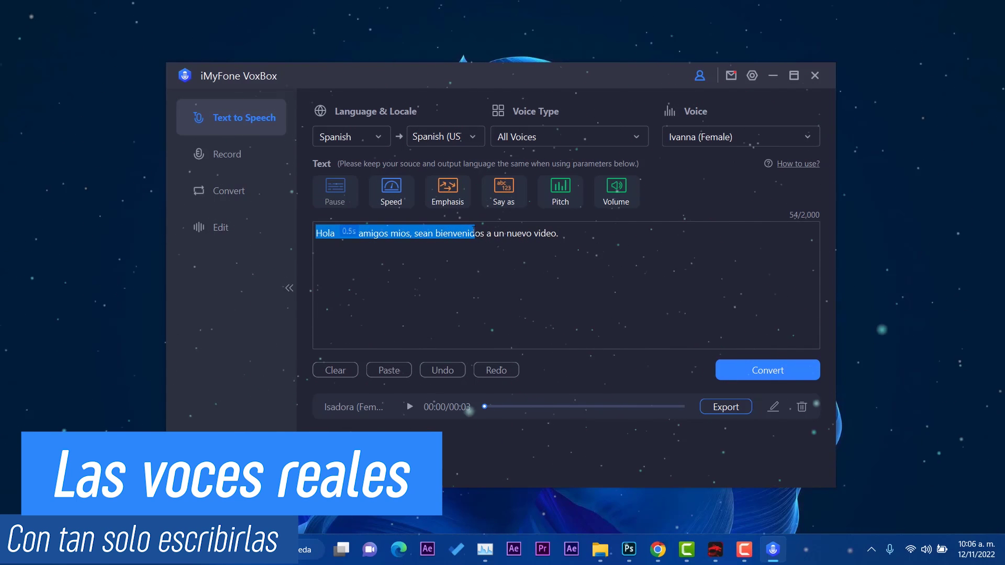
{"action": "left_click", "coordinate": [503, 192]}
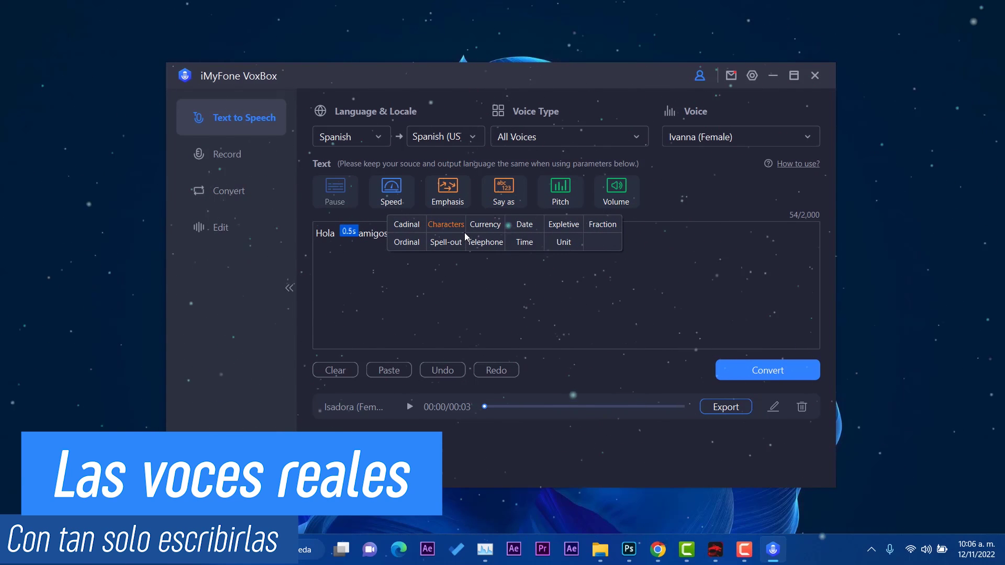
{"action": "left_click", "coordinate": [549, 256]}
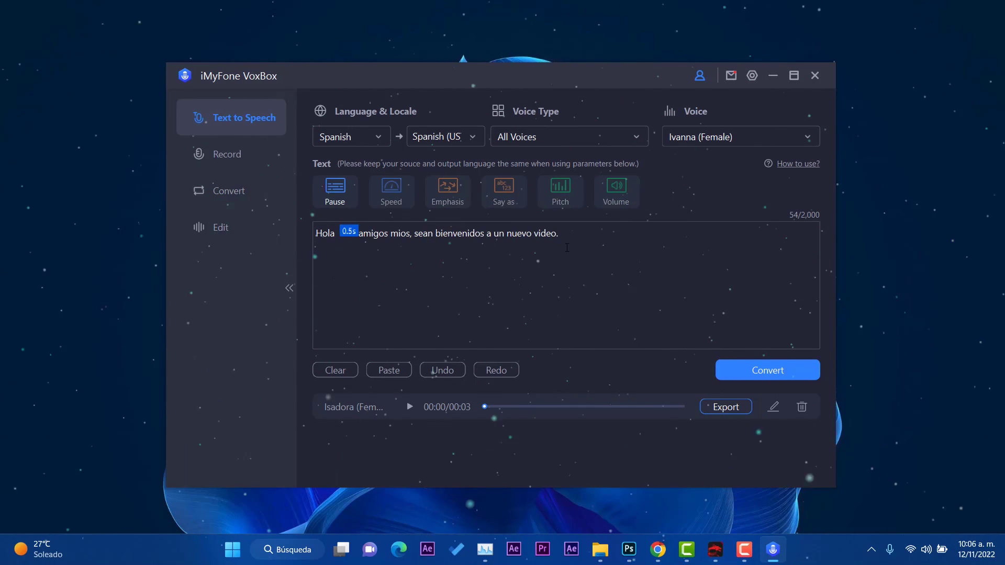
{"action": "left_click_drag", "start_coordinate": [522, 233], "coordinate": [540, 233]}
{"action": "left_click", "coordinate": [560, 192]}
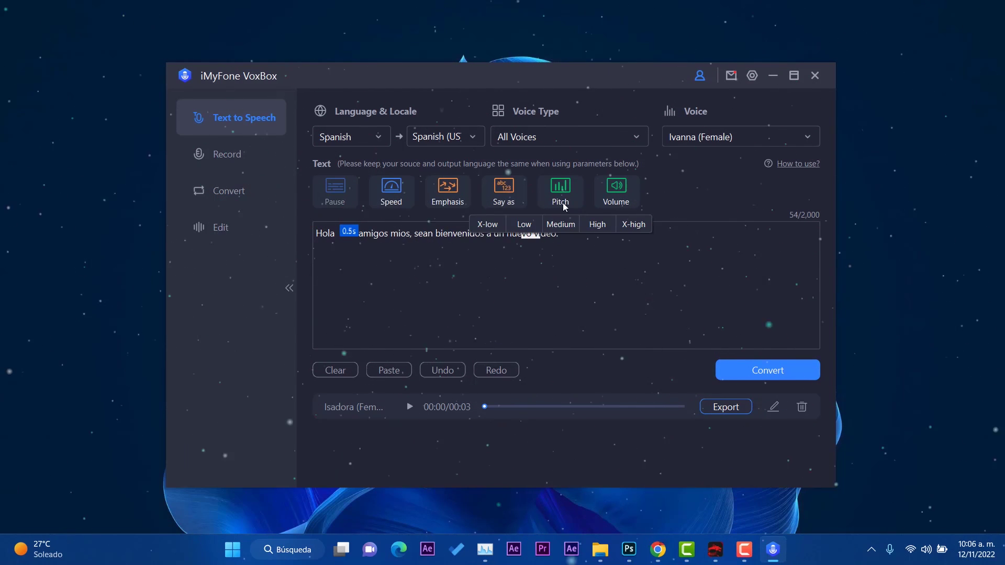
{"action": "left_click", "coordinate": [615, 195]}
{"action": "left_click", "coordinate": [614, 265]}
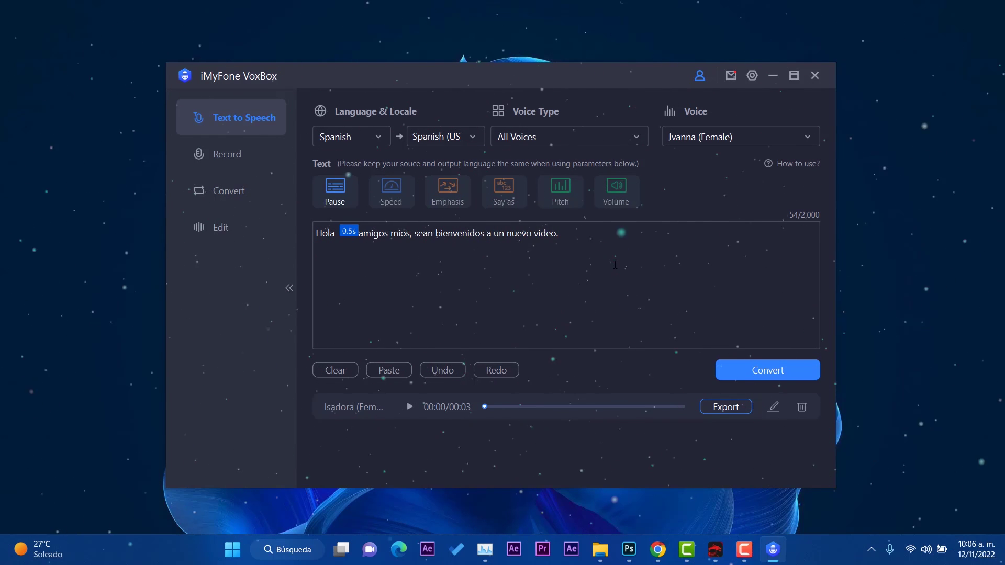
Step: Convert the text to speech with the Ivanna voice and play the generated clip
{"action": "left_click", "coordinate": [771, 376]}
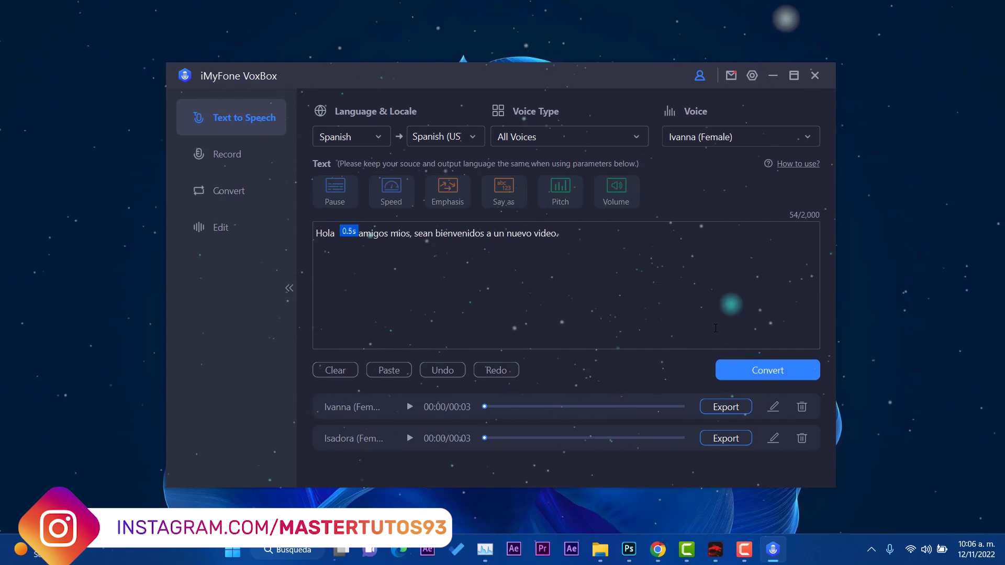
{"action": "left_click", "coordinate": [409, 406]}
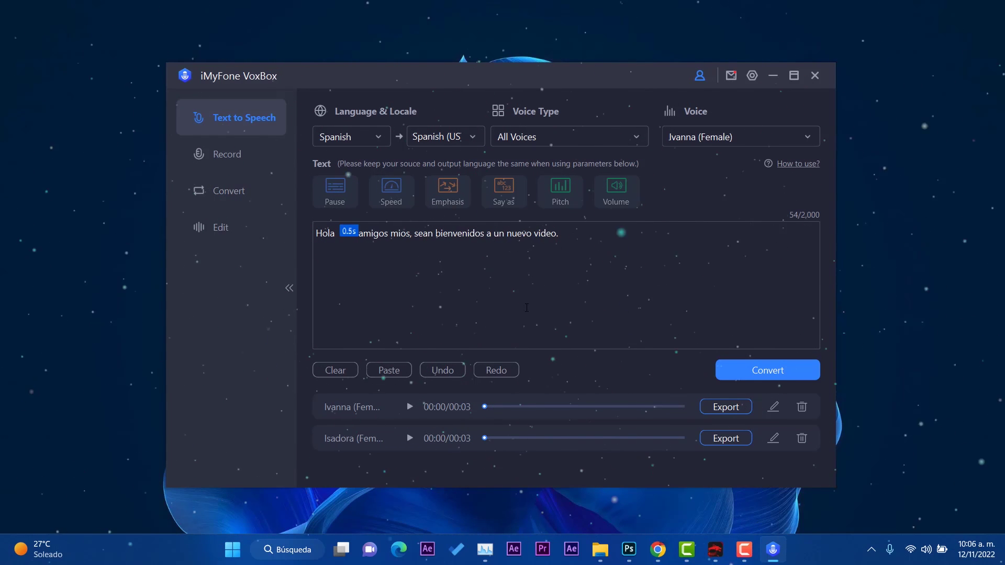
Step: Clear the entered text and set the output locale to Spanish (Spain)
{"action": "left_click_drag", "start_coordinate": [584, 252], "coordinate": [283, 225]}
{"action": "key", "text": "BackSpace"}
{"action": "left_click", "coordinate": [375, 139]}
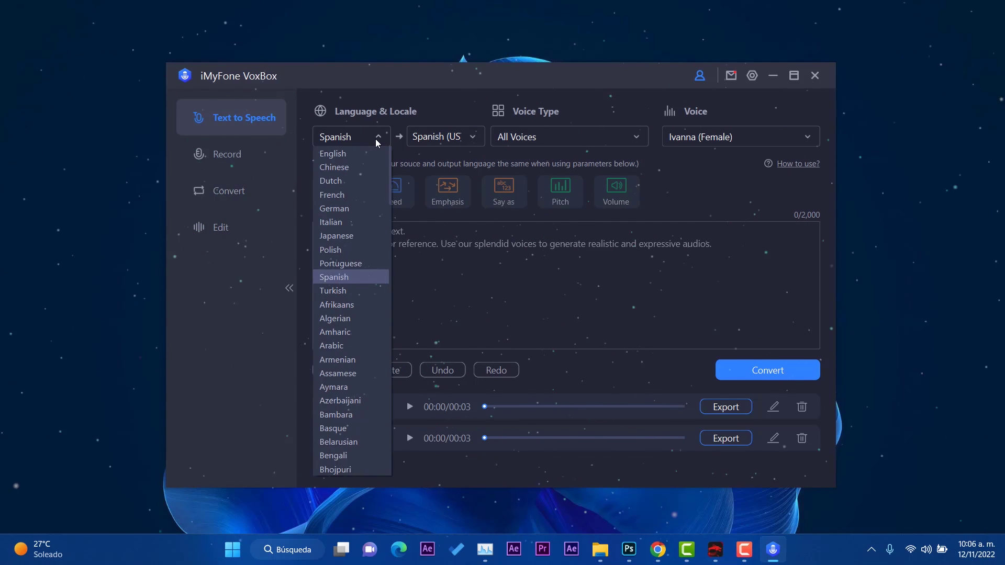
{"action": "left_click", "coordinate": [375, 139]}
{"action": "left_click", "coordinate": [448, 137]}
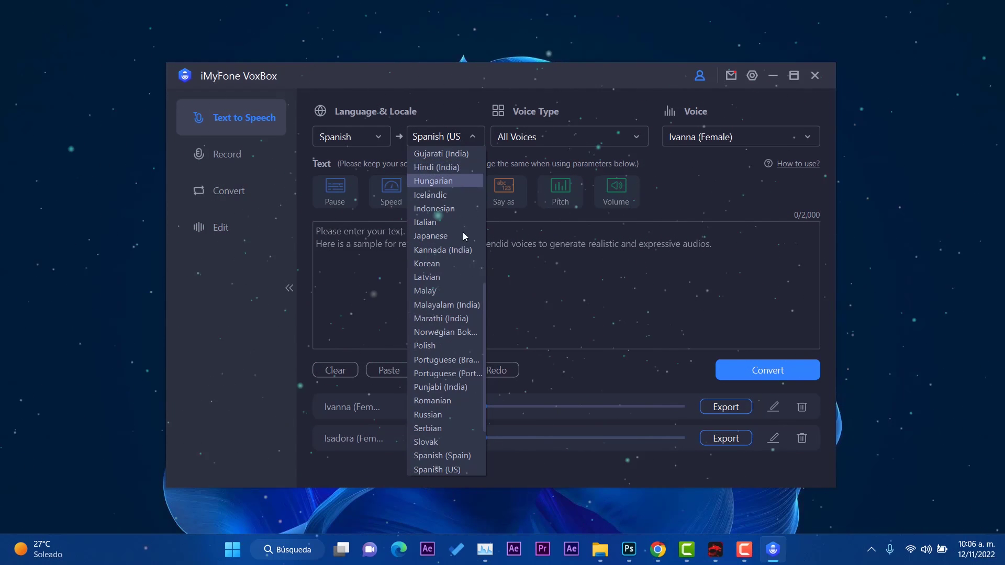
{"action": "scroll", "coordinate": [466, 314], "scroll_direction": "down", "scroll_amount": 2}
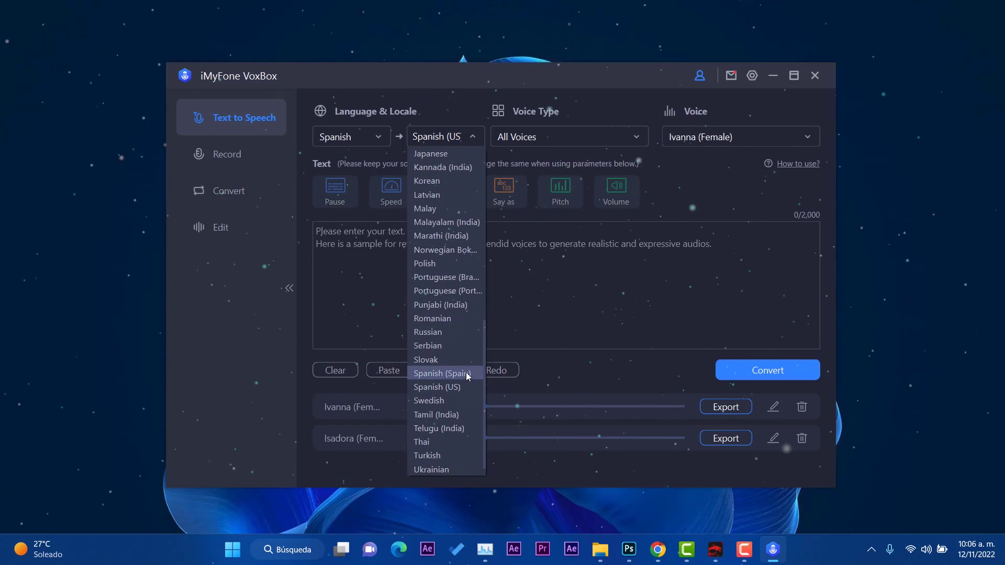
{"action": "left_click", "coordinate": [463, 374]}
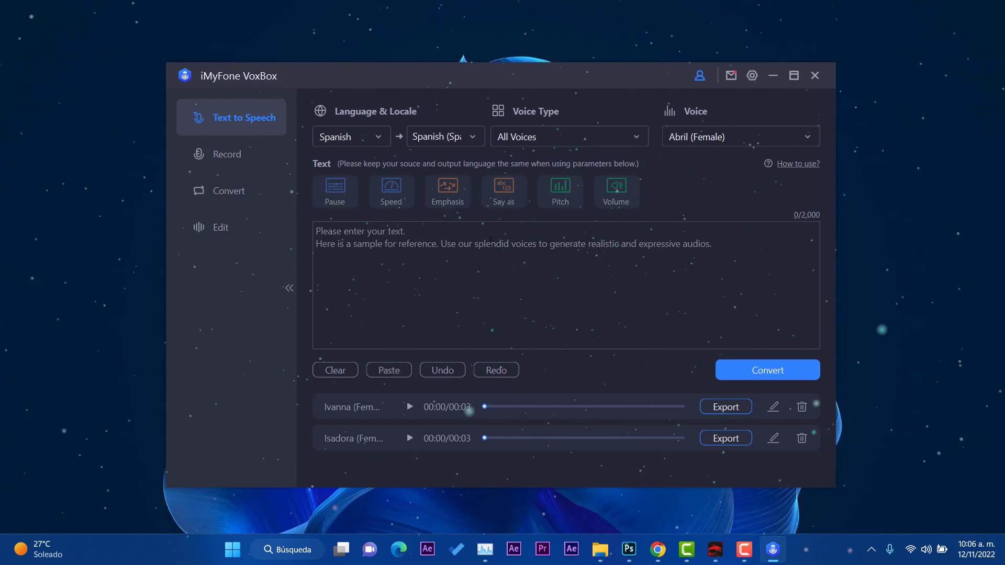
Step: Set the voice type to YouTubers and the voice to Fernanfloo (Latin American Spanish)
{"action": "left_click", "coordinate": [681, 138]}
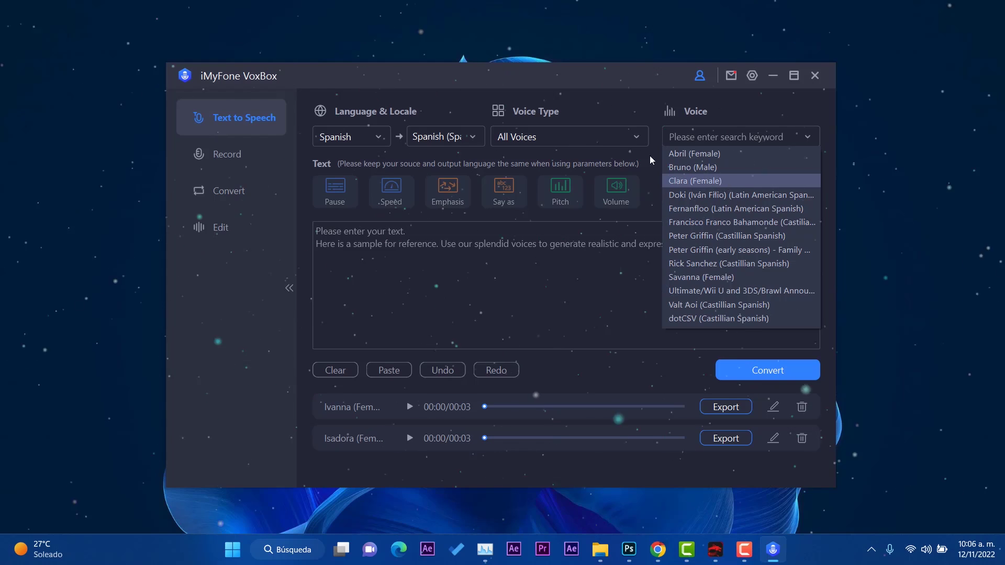
{"action": "left_click", "coordinate": [628, 139]}
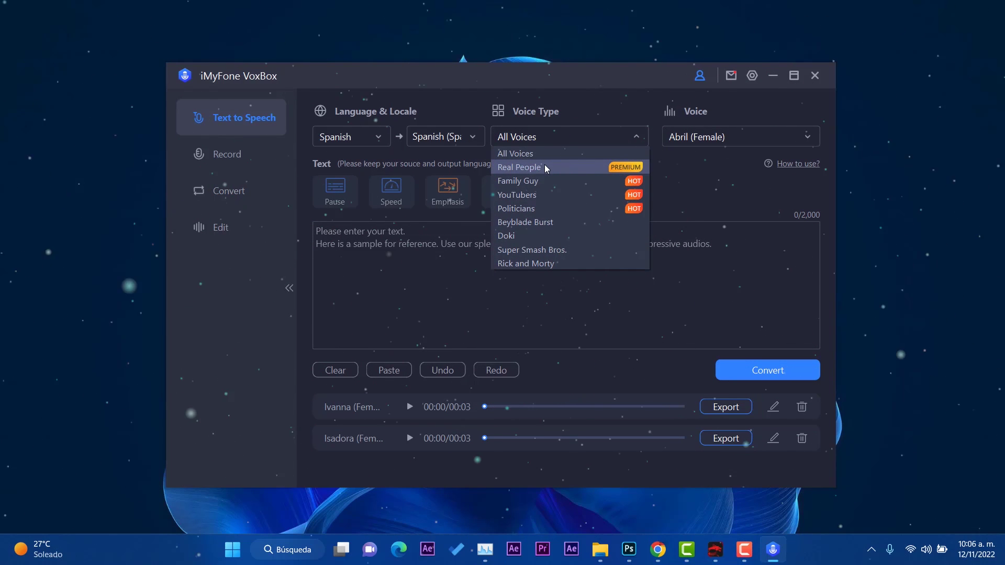
{"action": "left_click", "coordinate": [539, 195]}
{"action": "left_click", "coordinate": [728, 137]}
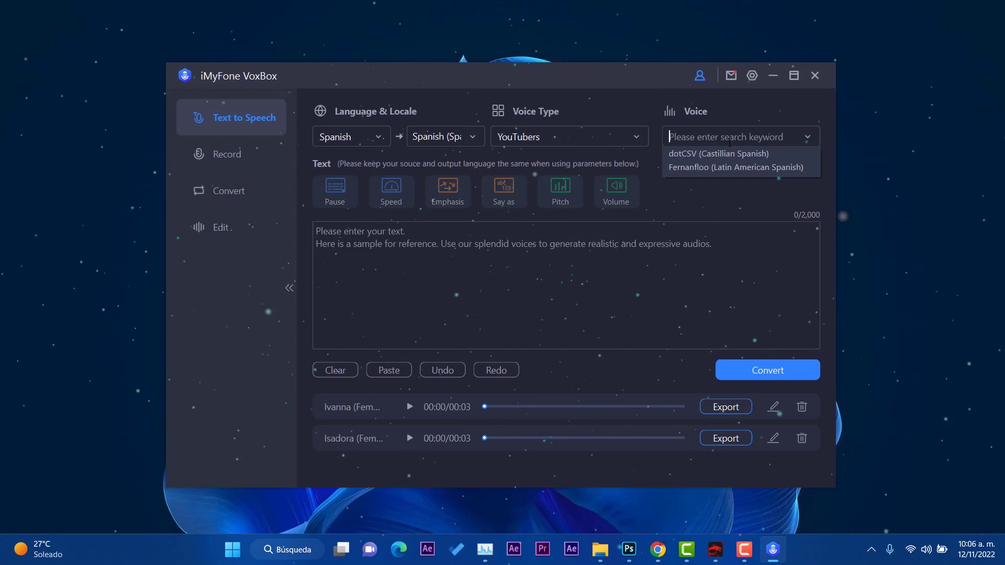
{"action": "left_click", "coordinate": [736, 168]}
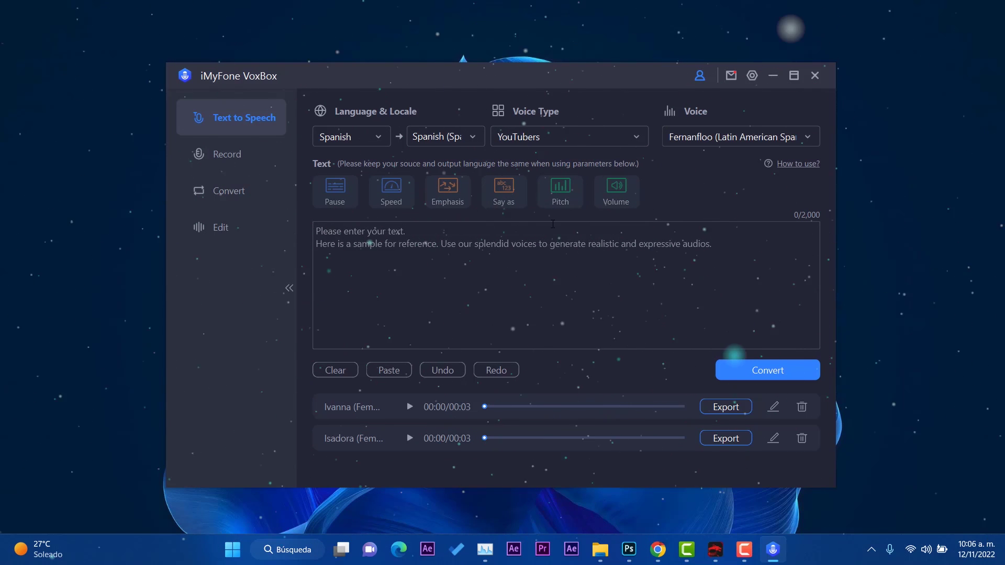
Step: Generate speech from the text "chorizo amigos mios" and play the resulting clip
{"action": "left_click", "coordinate": [537, 252]}
{"action": "type", "text": "chori"}
{"action": "type", "text": "zo"}
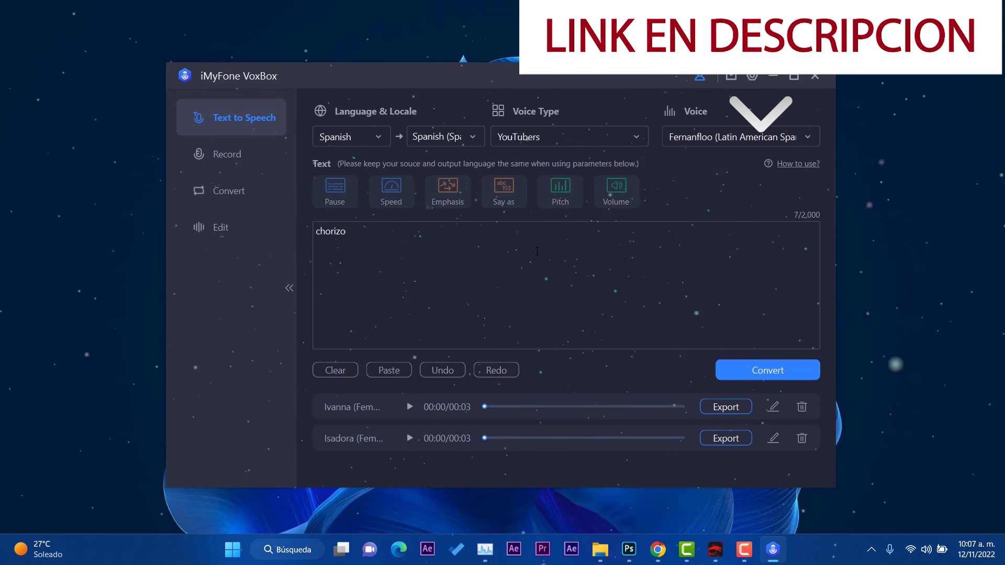
{"action": "type", "text": " amigo"}
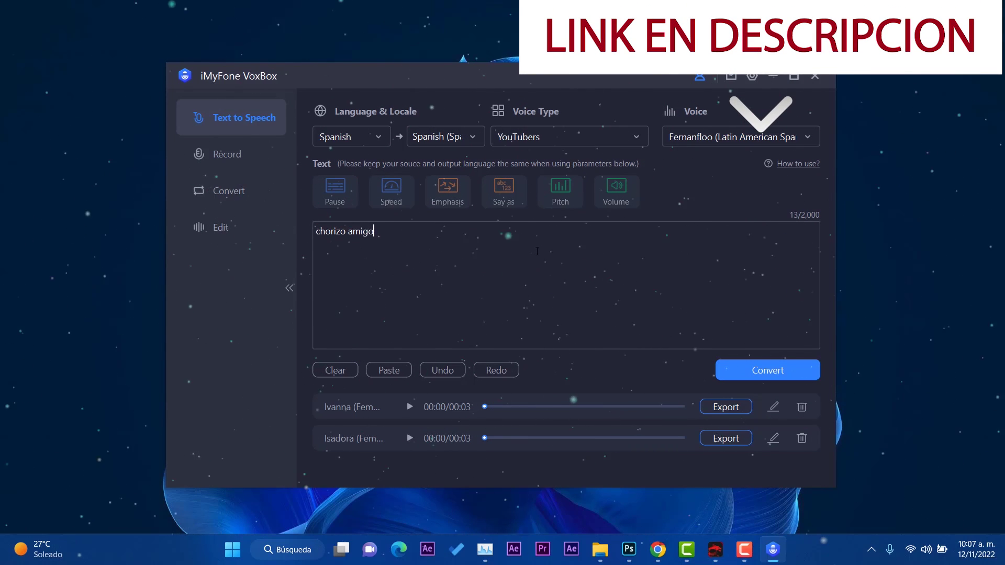
{"action": "type", "text": "s mios"}
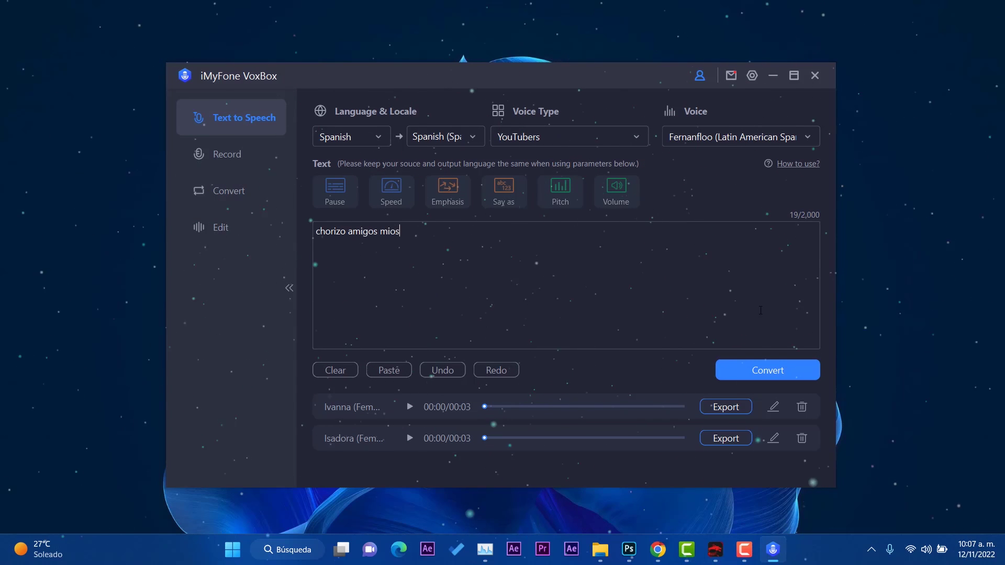
{"action": "left_click", "coordinate": [784, 373]}
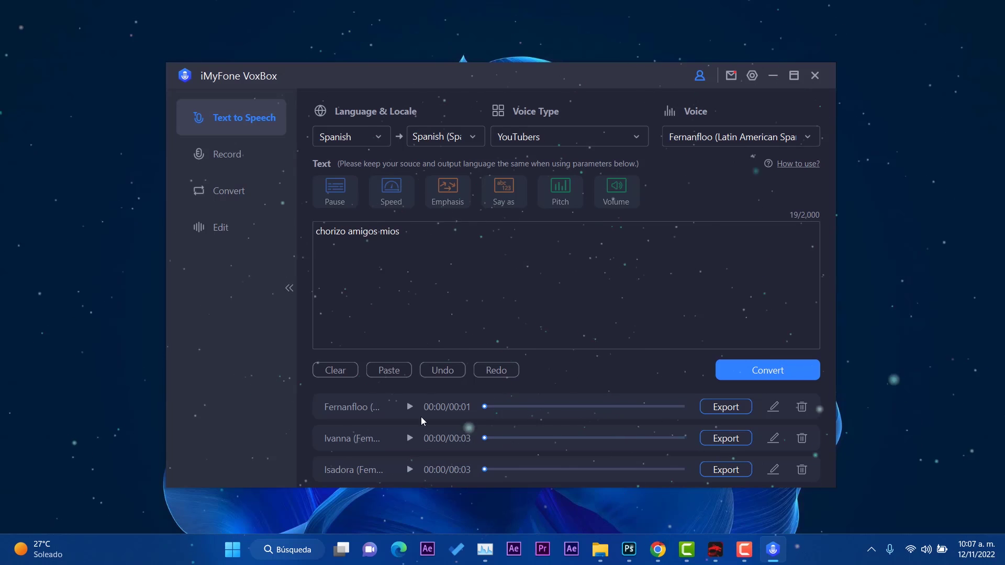
{"action": "left_click", "coordinate": [409, 409]}
Step: Convert a replacement passage beginning "Lo más importante es que te guste" to speech and play the new clip
{"action": "left_click", "coordinate": [466, 270]}
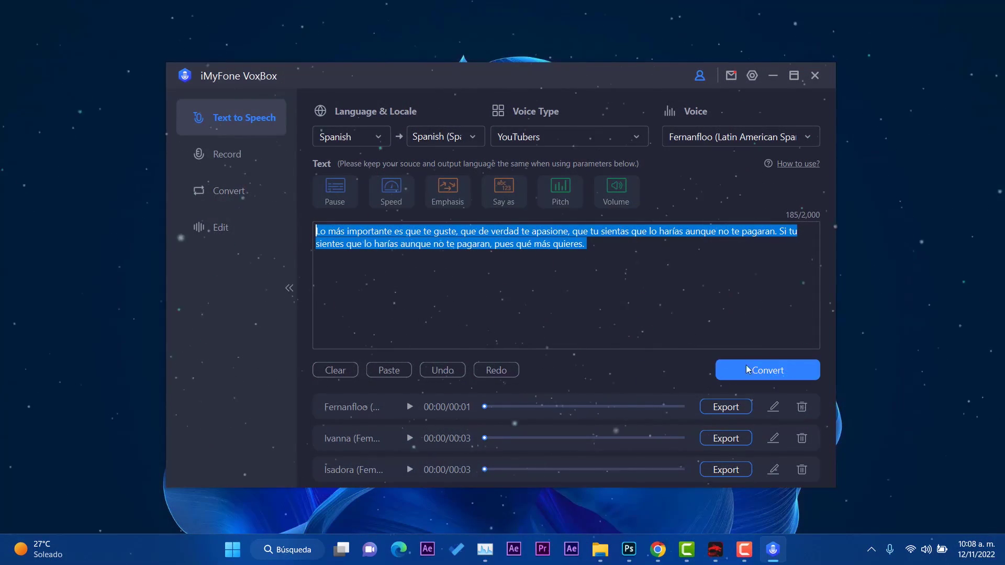
{"action": "left_click", "coordinate": [747, 369]}
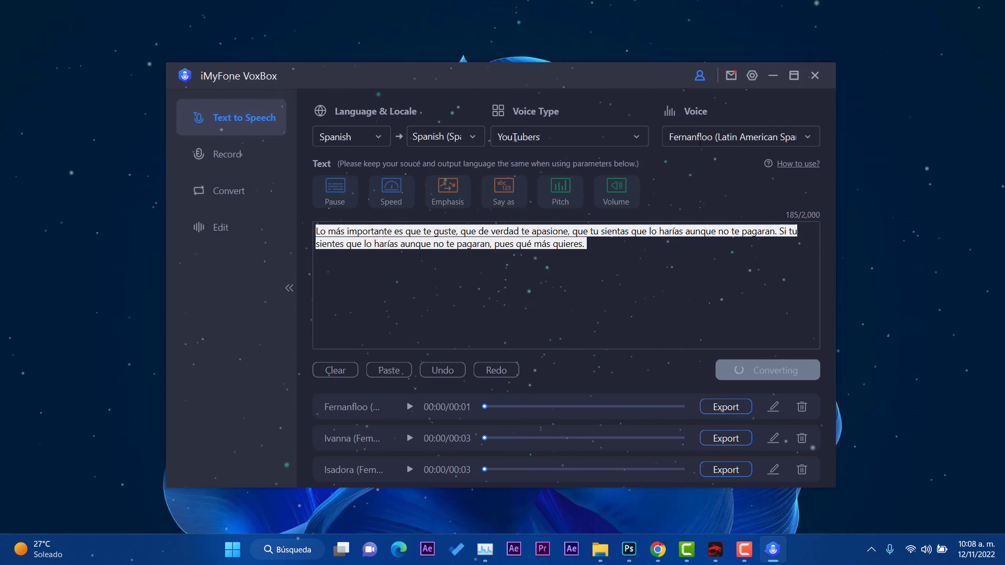
{"action": "left_click", "coordinate": [409, 406]}
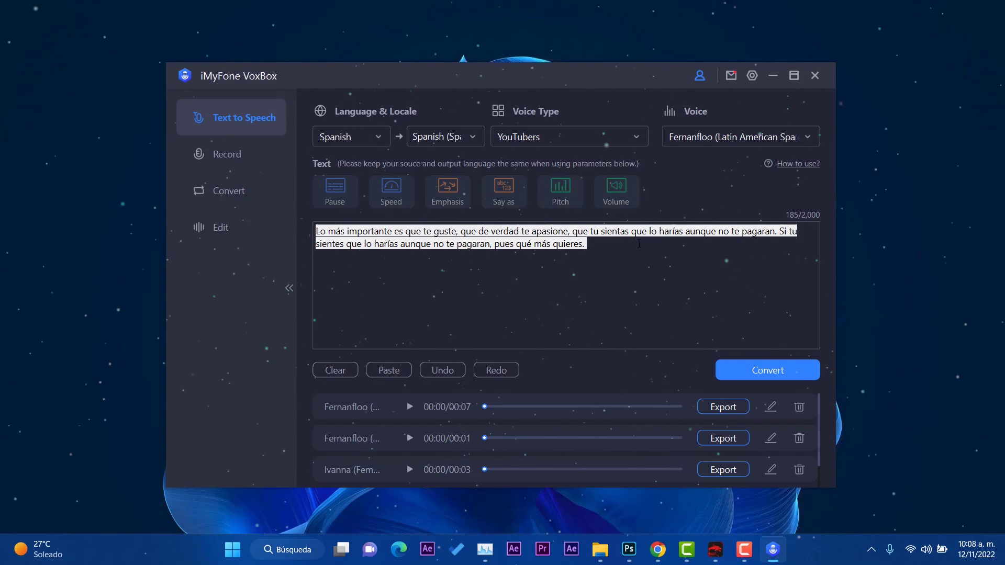
Step: Clear the passage and compare the voices offered under the YouTubers and Politicians voice types
{"action": "left_click_drag", "start_coordinate": [588, 245], "coordinate": [293, 234]}
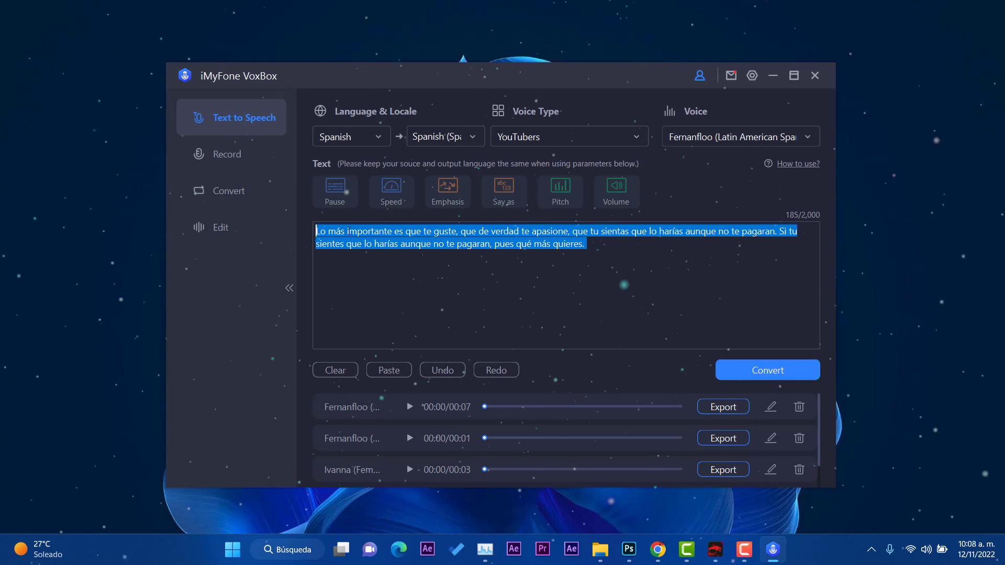
{"action": "key", "text": "BackSpace"}
{"action": "left_click", "coordinate": [620, 129]}
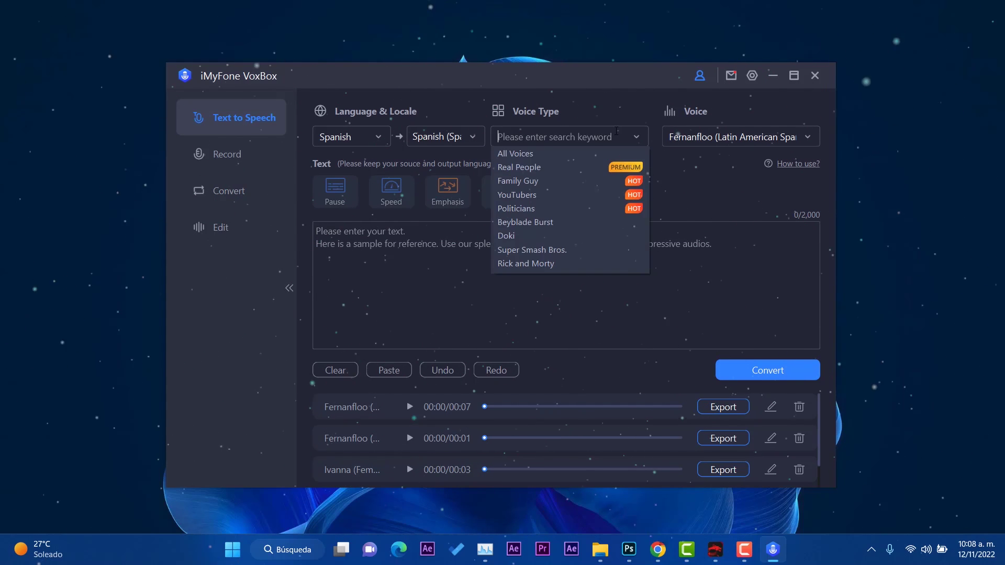
{"action": "left_click", "coordinate": [555, 193]}
{"action": "left_click", "coordinate": [755, 138]}
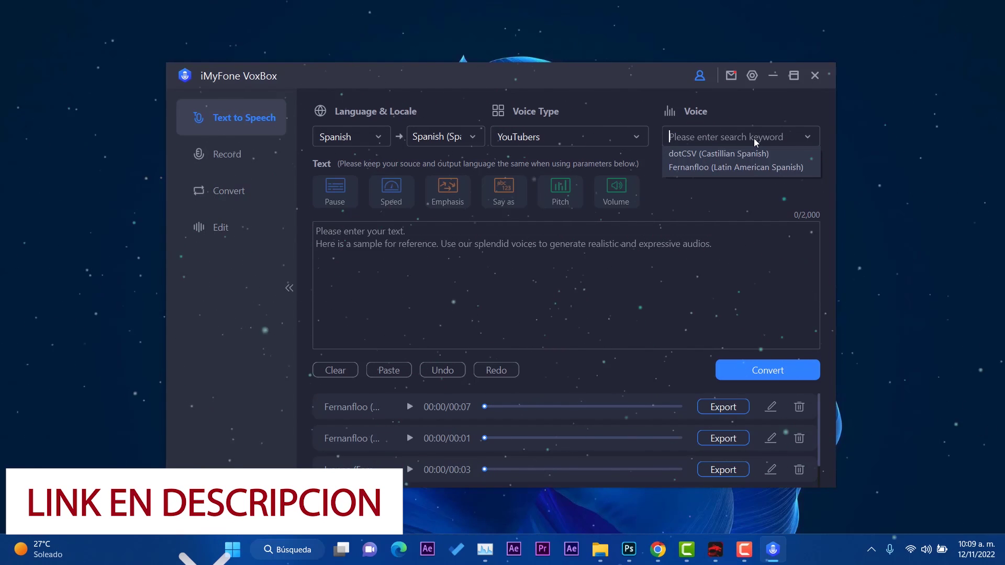
{"action": "left_click", "coordinate": [576, 141]}
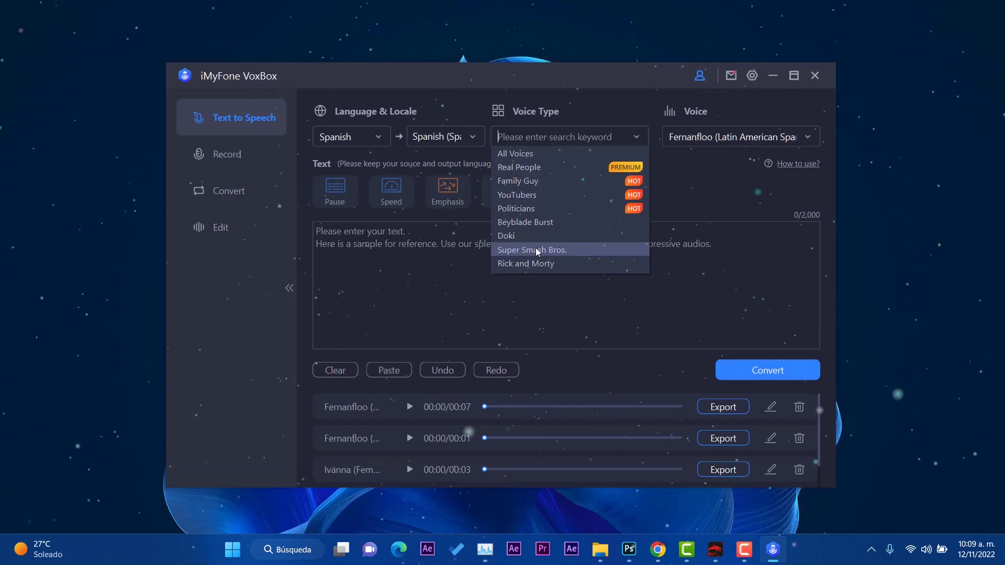
{"action": "left_click", "coordinate": [525, 208]}
{"action": "left_click", "coordinate": [718, 135]}
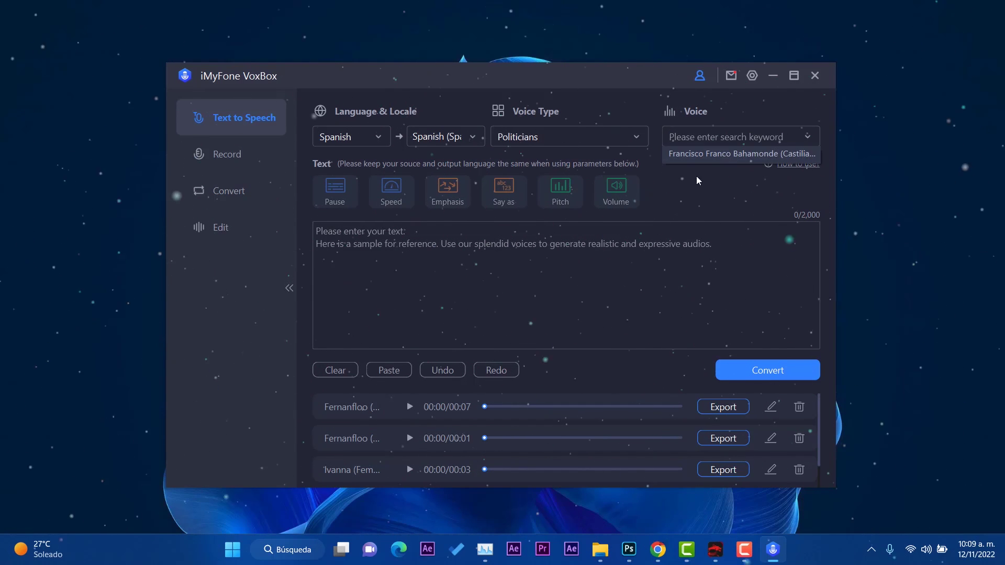
{"action": "left_click", "coordinate": [603, 138]}
Step: Set the source language to English and the output locale to English (US)
{"action": "left_click", "coordinate": [383, 137]}
{"action": "left_click", "coordinate": [383, 137]}
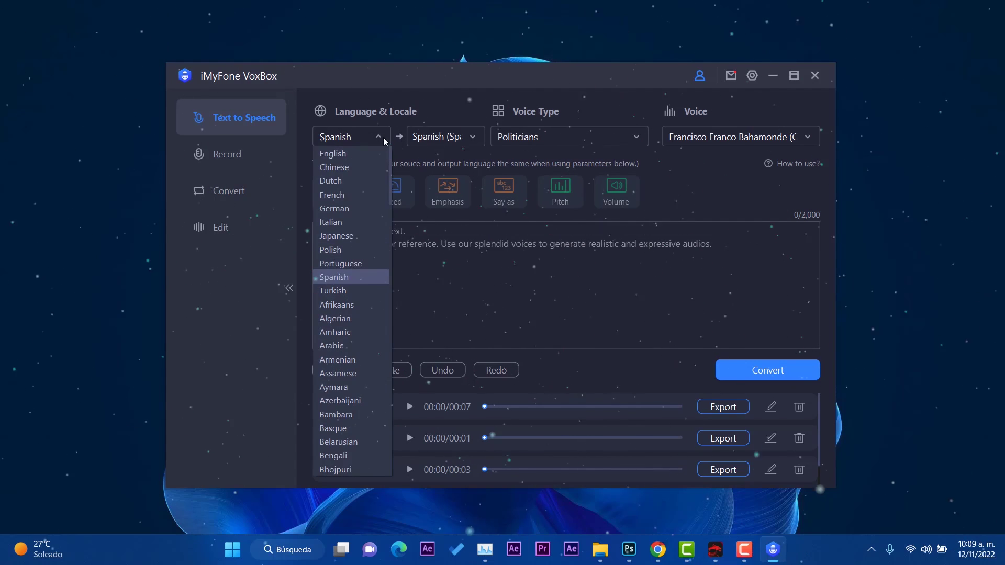
{"action": "left_click", "coordinate": [350, 159]}
{"action": "left_click", "coordinate": [358, 137]}
{"action": "left_click", "coordinate": [360, 154]}
{"action": "left_click", "coordinate": [433, 137]}
{"action": "scroll", "coordinate": [442, 204], "scroll_direction": "up", "scroll_amount": 10}
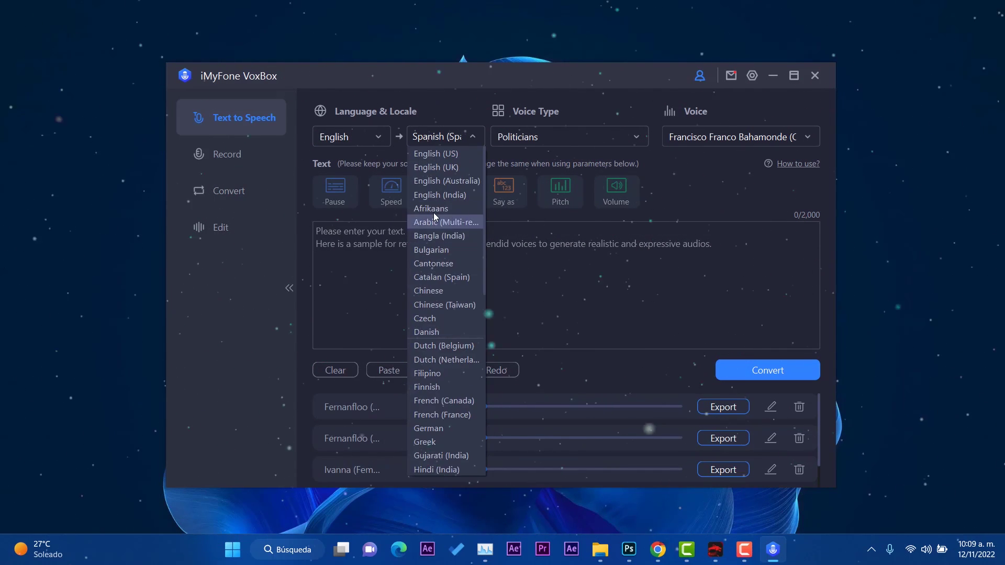
{"action": "left_click", "coordinate": [445, 155]}
Step: Look through the English (US) voice types and choose SpongeBob SquarePants
{"action": "left_click", "coordinate": [517, 137]}
{"action": "scroll", "coordinate": [568, 291], "scroll_direction": "down", "scroll_amount": 12}
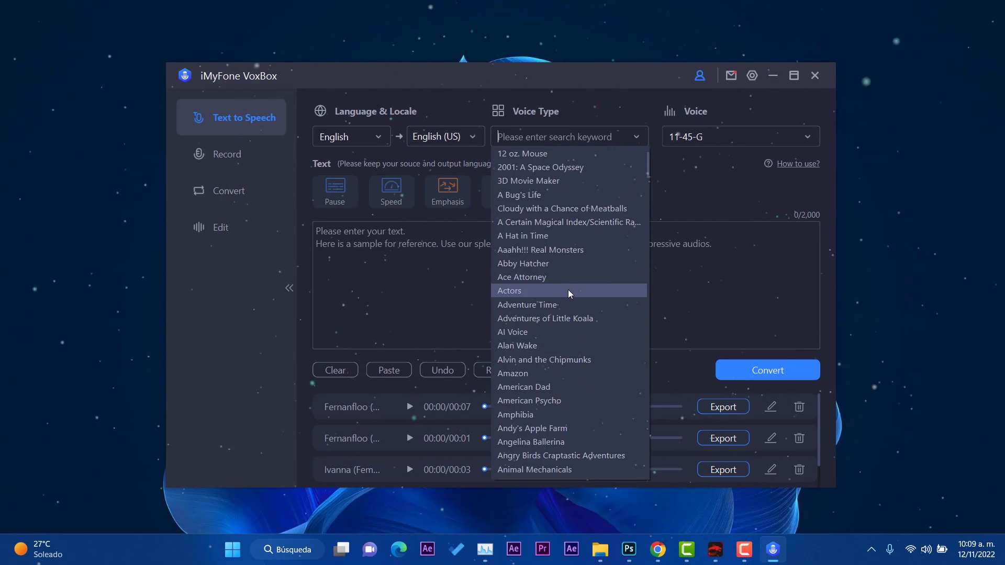
{"action": "scroll", "coordinate": [564, 353], "scroll_direction": "down", "scroll_amount": 10}
{"action": "scroll", "coordinate": [556, 385], "scroll_direction": "up", "scroll_amount": 20}
{"action": "scroll", "coordinate": [549, 333], "scroll_direction": "up", "scroll_amount": 2}
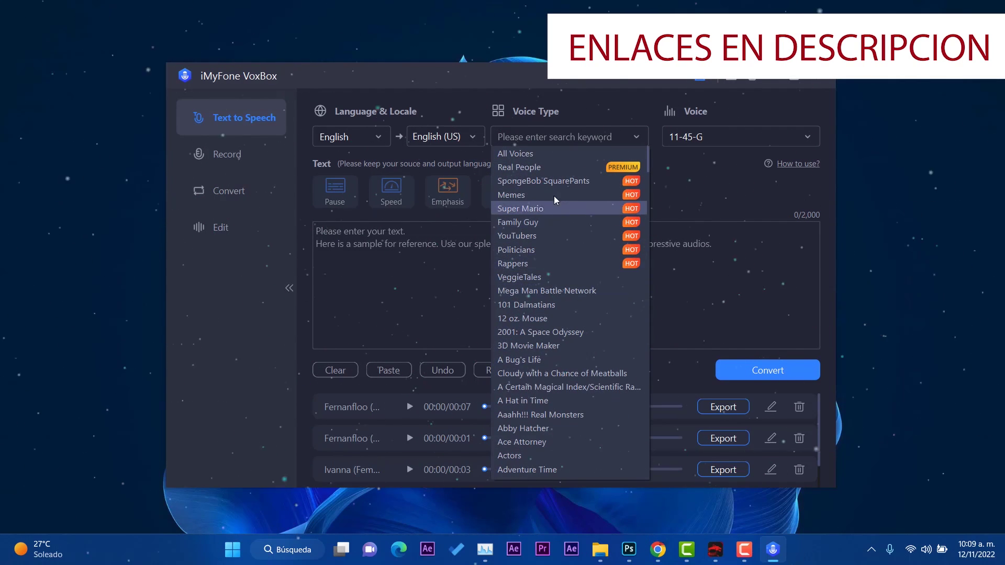
{"action": "left_click", "coordinate": [558, 182]}
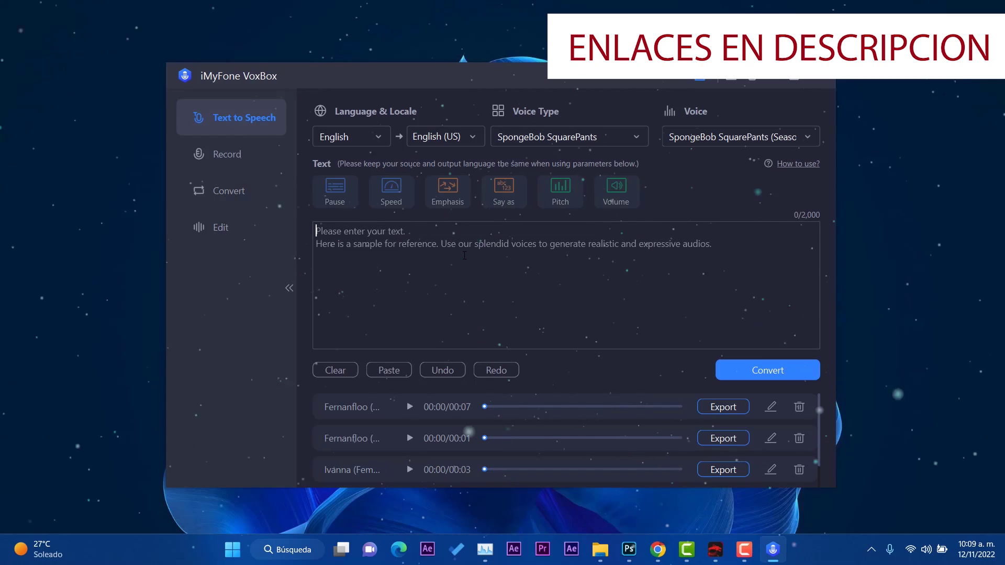
Step: Enter the text "hola amigos mios, suscribanse al canal porfavor." and convert it to speech
{"action": "left_click", "coordinate": [464, 255]}
{"action": "type", "text": "hola"}
{"action": "key", "text": "BackSpace"}
{"action": "key", "text": "BackSpace"}
{"action": "key", "text": "BackSpace"}
{"action": "type", "text": "hola"}
{"action": "key", "text": "BackSpace"}
{"action": "key", "text": "BackSpace"}
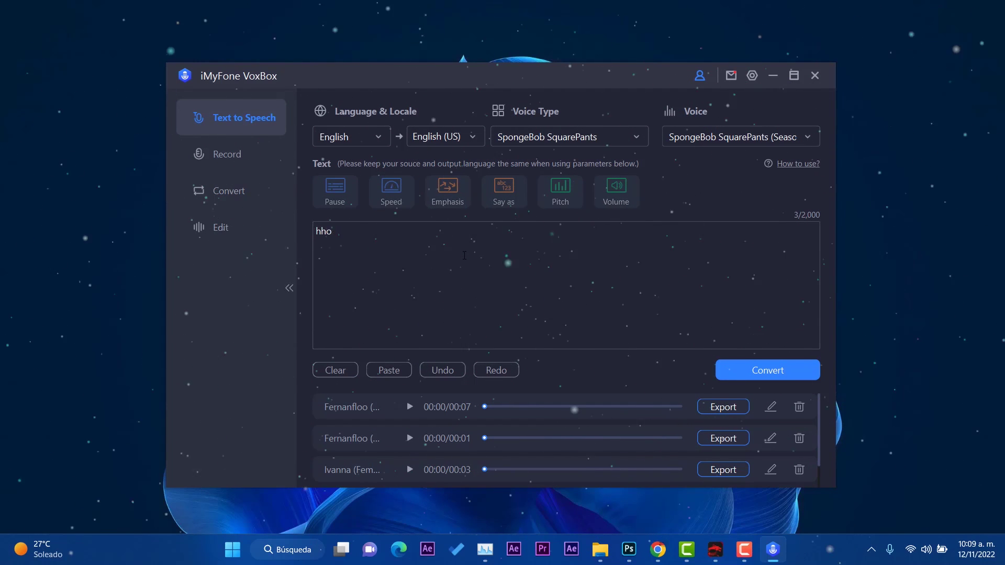
{"action": "type", "text": "la"}
{"action": "type", "text": "amigos mios, suscribanse al canal porfavor."}
{"action": "left_click", "coordinate": [743, 370]}
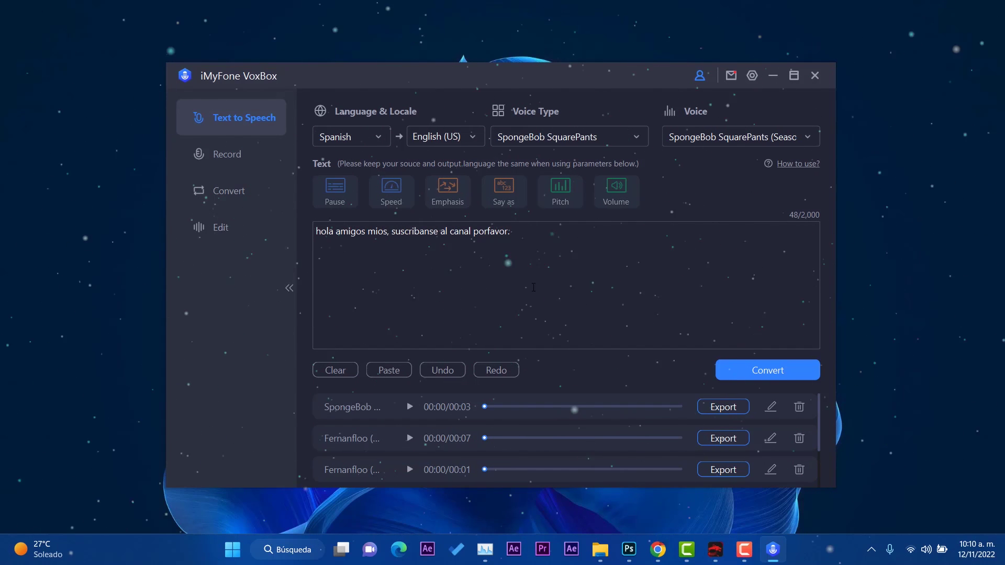
Step: Change the voice type to Super Mario and convert the same passage to speech
{"action": "left_click", "coordinate": [583, 135]}
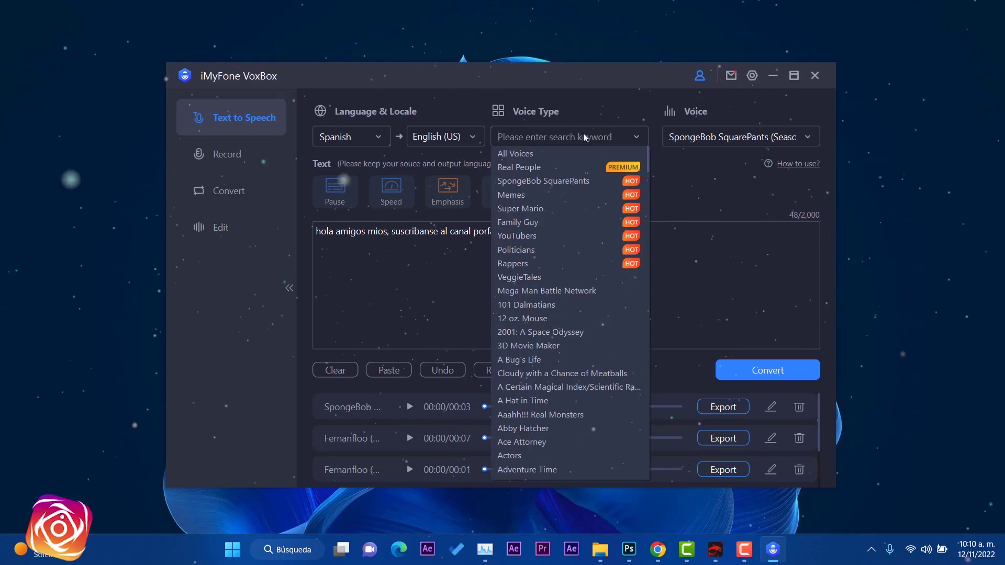
{"action": "left_click", "coordinate": [539, 208]}
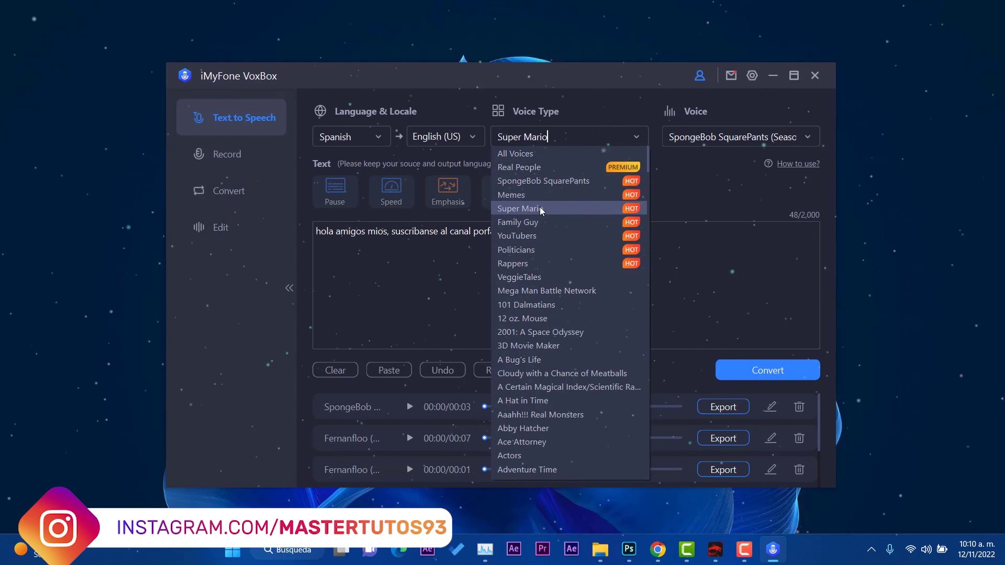
{"action": "left_click", "coordinate": [773, 370]}
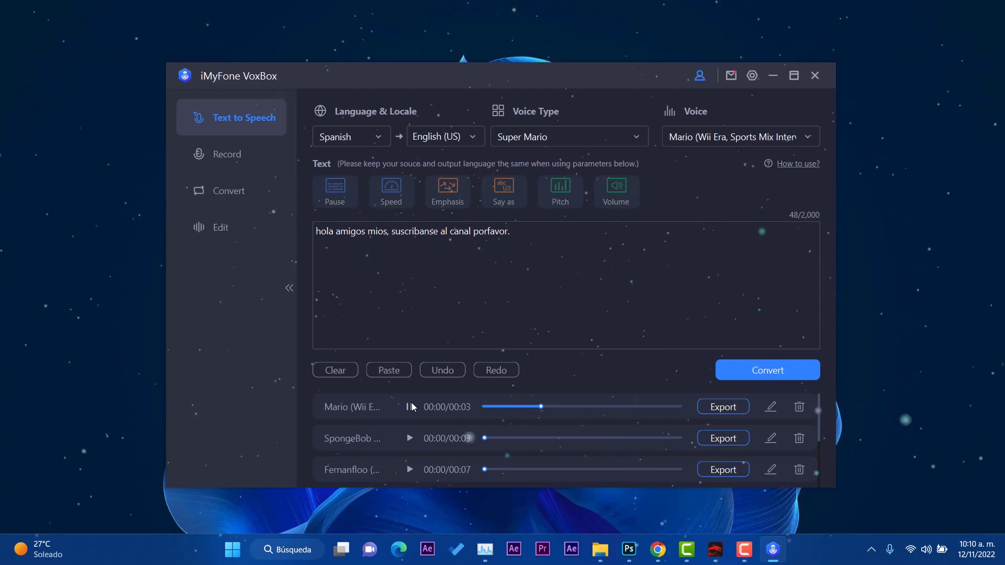
Step: Examine the full range of voice types offered for English (US) output
{"action": "left_click", "coordinate": [562, 136]}
{"action": "scroll", "coordinate": [566, 354], "scroll_direction": "down", "scroll_amount": 15}
{"action": "scroll", "coordinate": [566, 358], "scroll_direction": "down", "scroll_amount": 20}
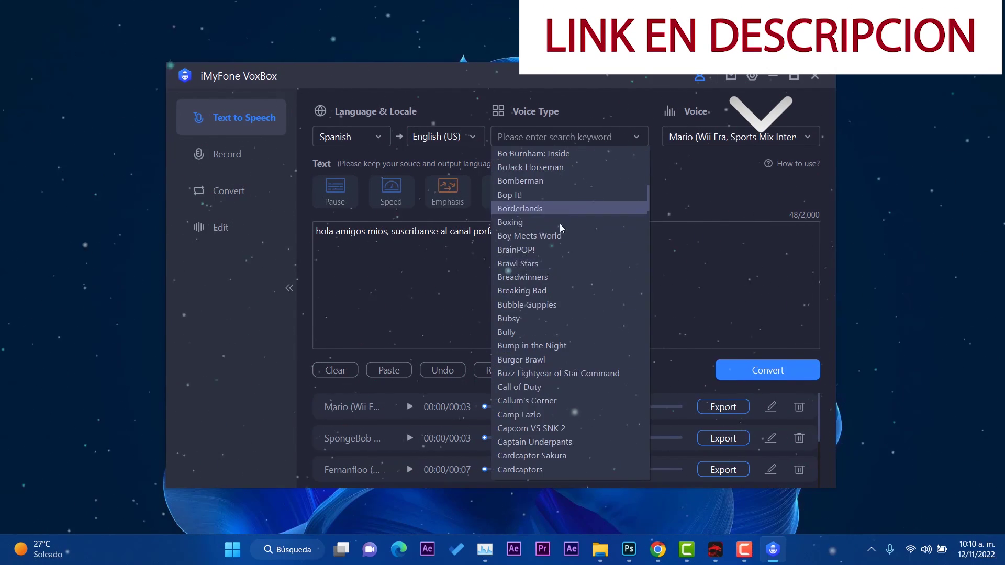
{"action": "scroll", "coordinate": [526, 348], "scroll_direction": "down", "scroll_amount": 20}
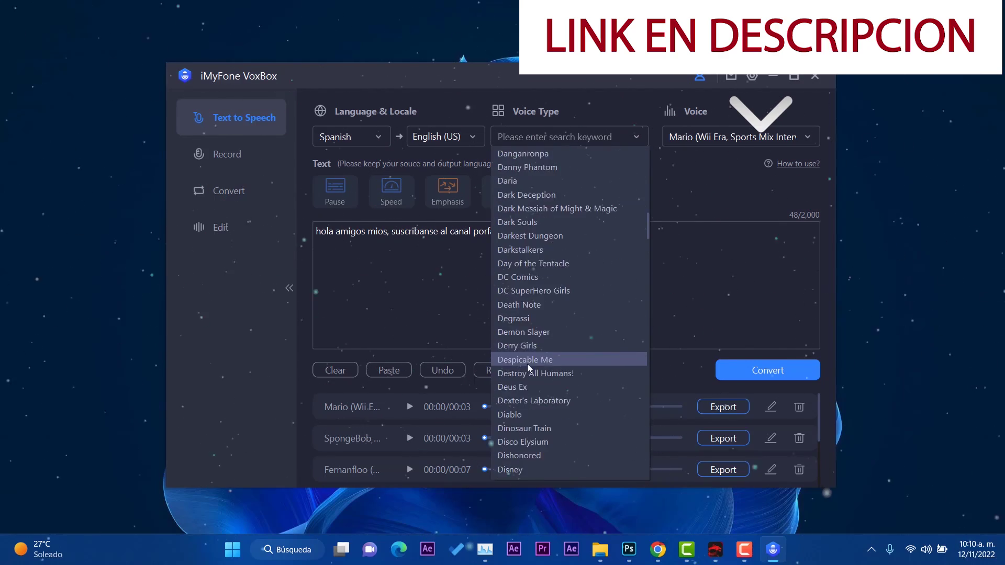
{"action": "scroll", "coordinate": [521, 426], "scroll_direction": "up", "scroll_amount": 6}
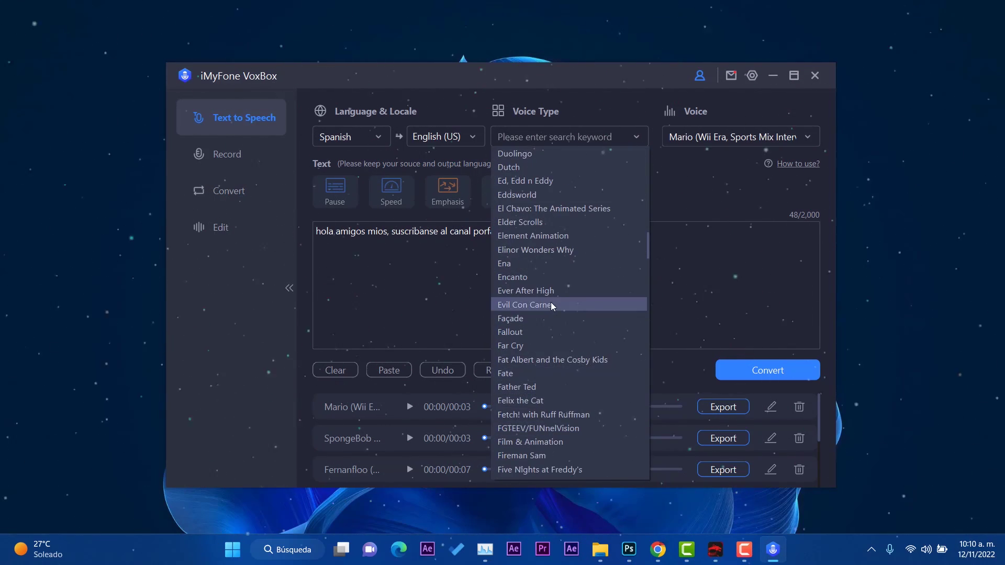
{"action": "scroll", "coordinate": [550, 356], "scroll_direction": "down", "scroll_amount": 20}
{"action": "scroll", "coordinate": [547, 424], "scroll_direction": "down", "scroll_amount": 20}
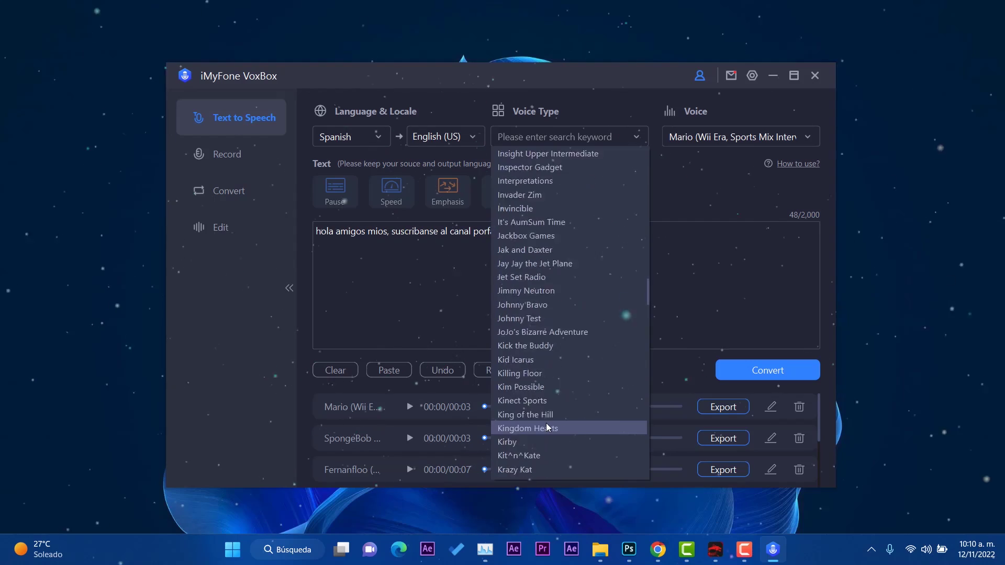
{"action": "scroll", "coordinate": [573, 394], "scroll_direction": "down", "scroll_amount": 20}
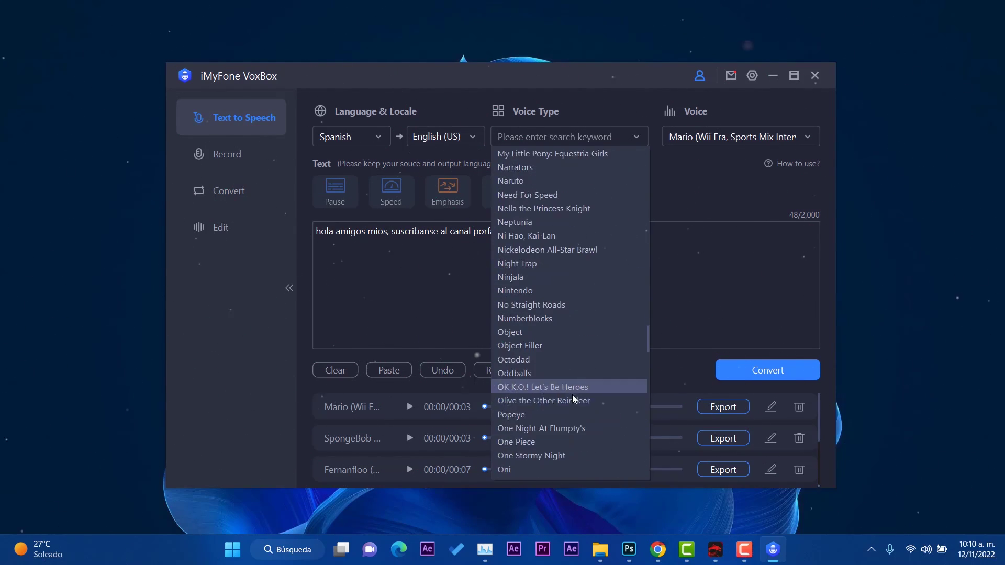
{"action": "scroll", "coordinate": [578, 372], "scroll_direction": "up", "scroll_amount": 20}
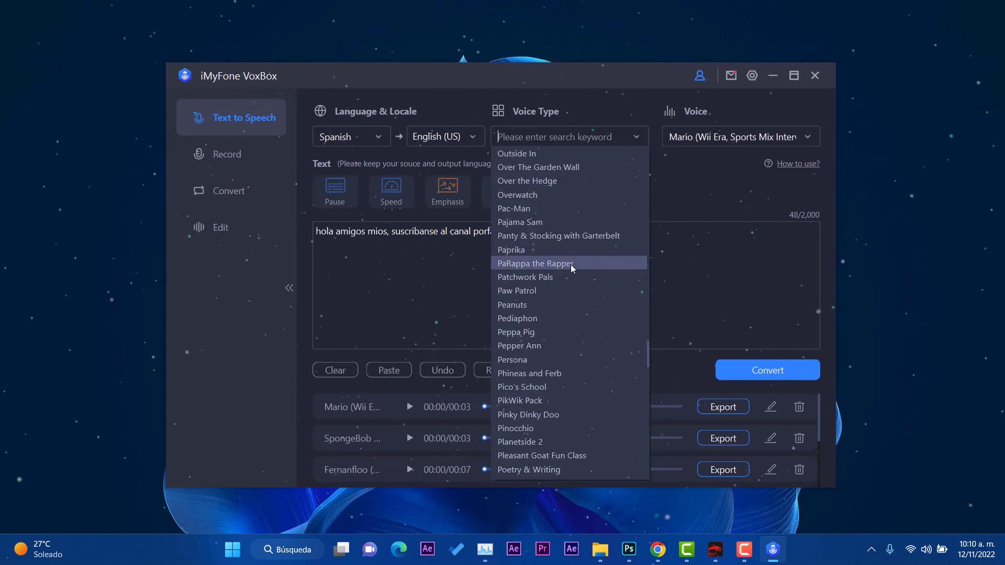
{"action": "scroll", "coordinate": [576, 249], "scroll_direction": "up", "scroll_amount": 20}
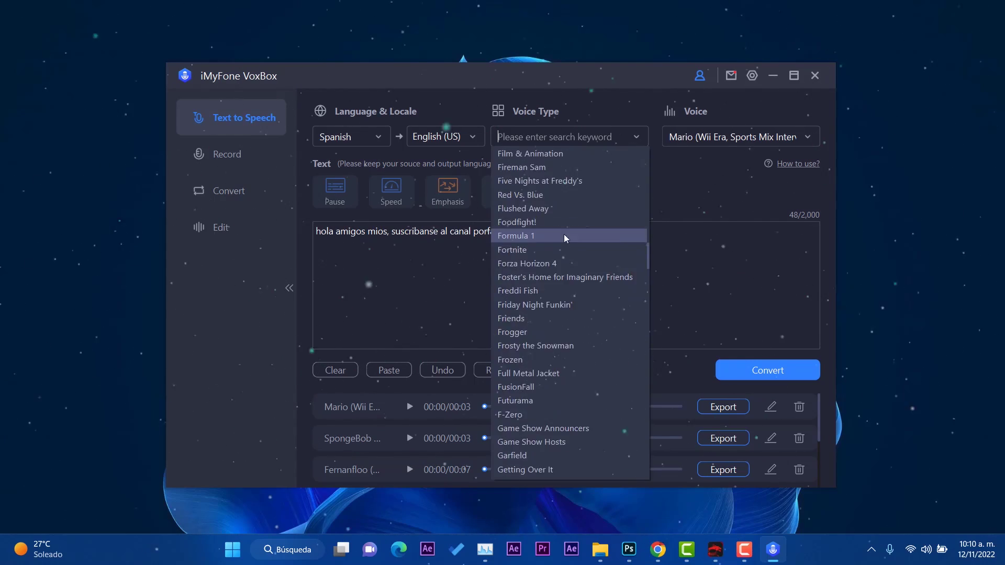
{"action": "scroll", "coordinate": [567, 305], "scroll_direction": "up", "scroll_amount": 20}
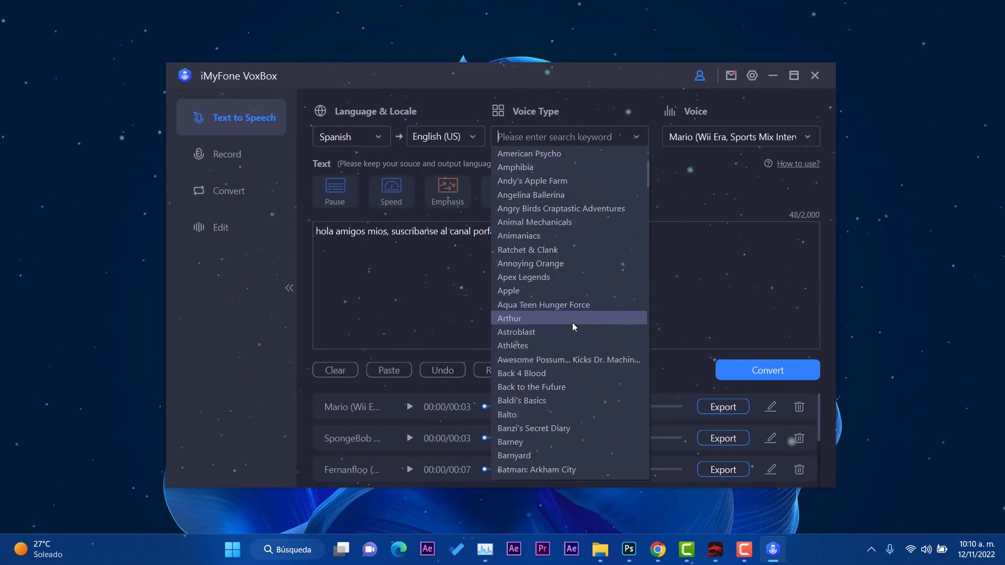
Step: Set the voice type to YouTubers and look through the voices it offers, keeping MrBeast
{"action": "left_click", "coordinate": [532, 237]}
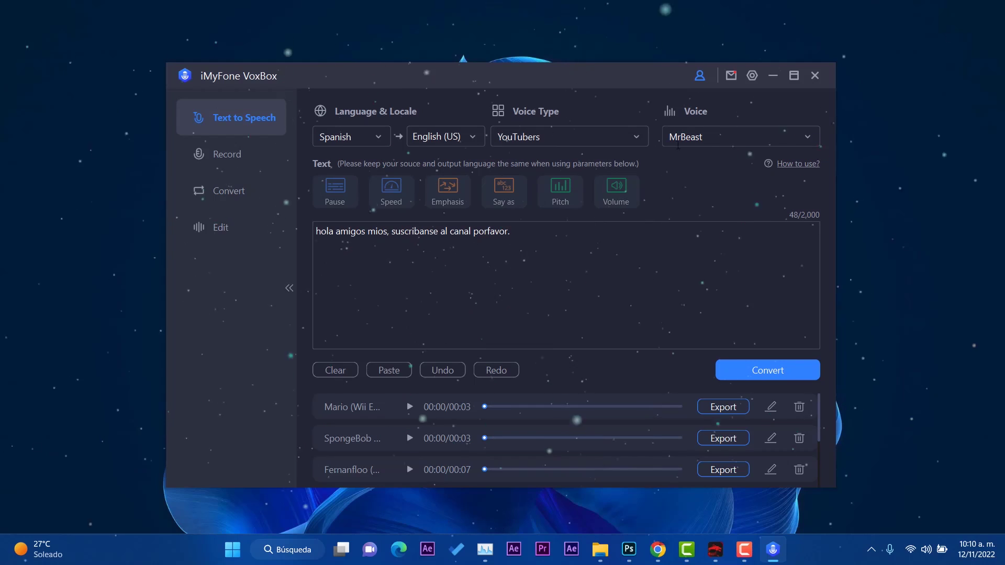
{"action": "left_click", "coordinate": [709, 138]}
{"action": "scroll", "coordinate": [721, 321], "scroll_direction": "down", "scroll_amount": 20}
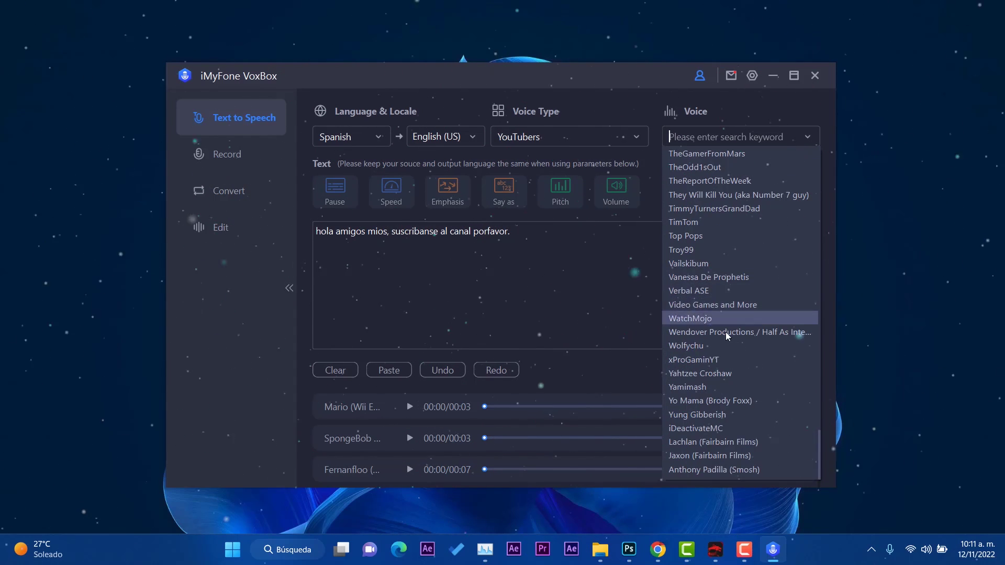
{"action": "scroll", "coordinate": [727, 312], "scroll_direction": "up", "scroll_amount": 12}
{"action": "left_click", "coordinate": [631, 323]}
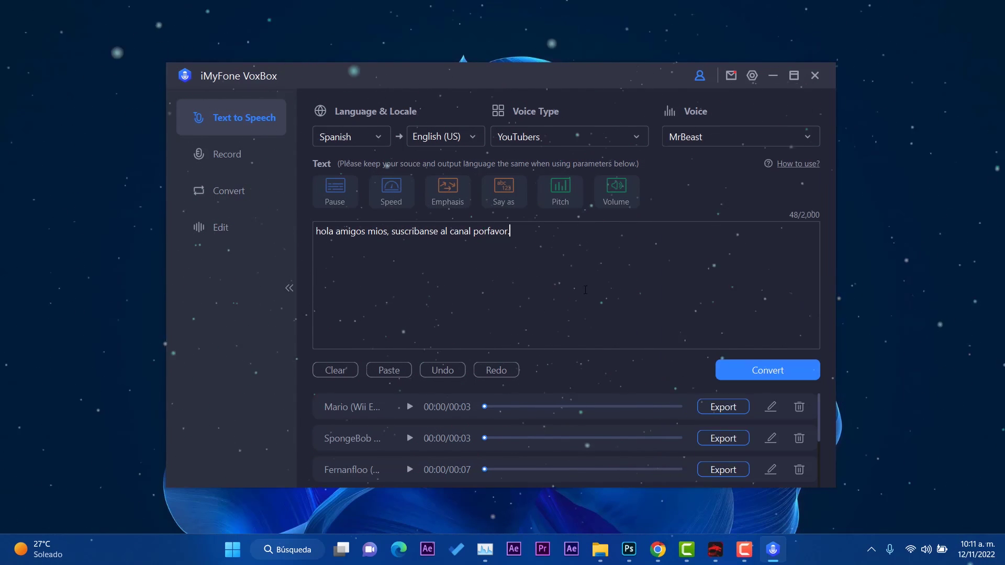
{"action": "left_click", "coordinate": [448, 135]}
{"action": "left_click", "coordinate": [510, 231]}
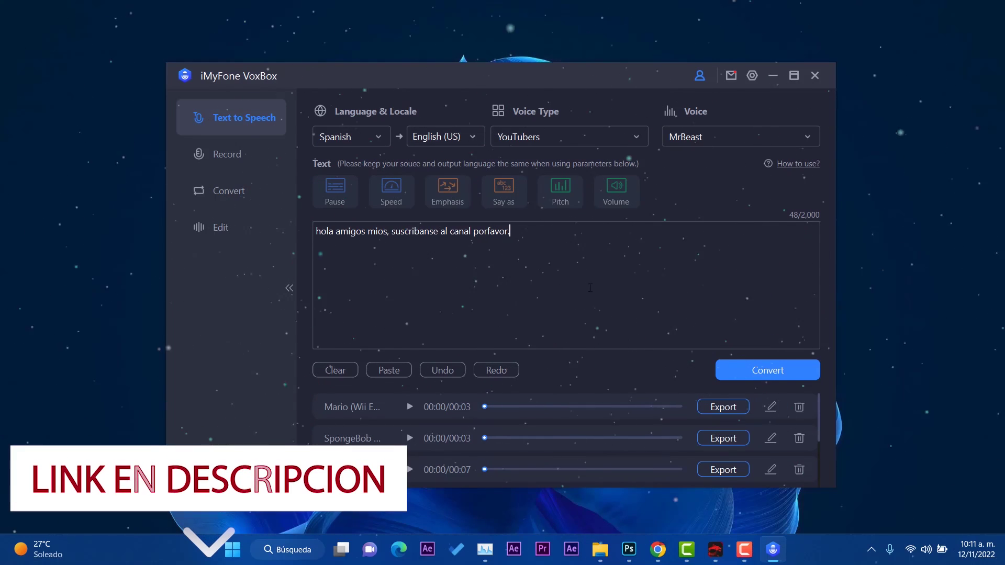
Step: Delete the passage, enter the filler text "vhghh" in its place and select all of it
{"action": "left_click_drag", "start_coordinate": [511, 232], "coordinate": [288, 235]}
{"action": "key", "text": "BackSpace"}
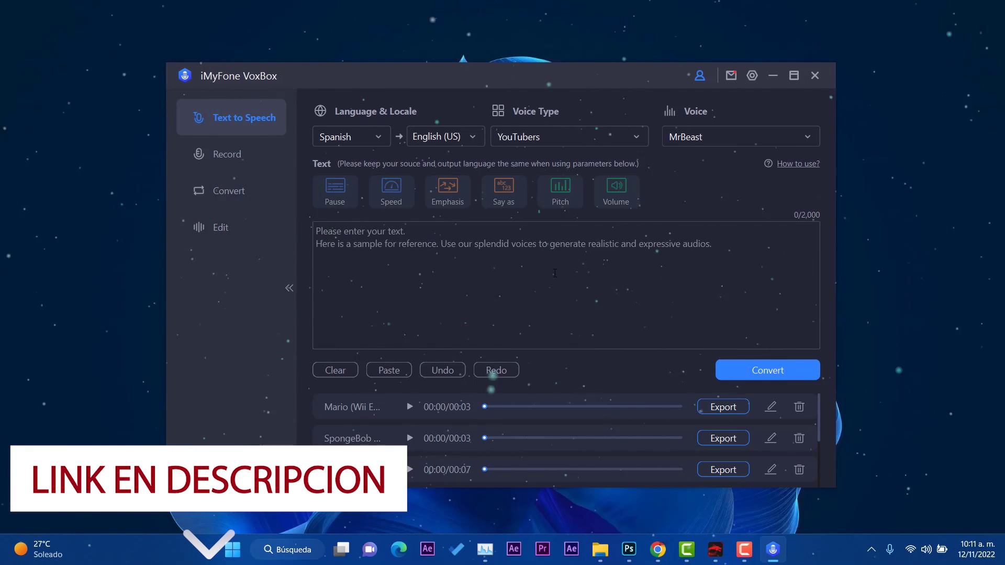
{"action": "type", "text": "vhgh"}
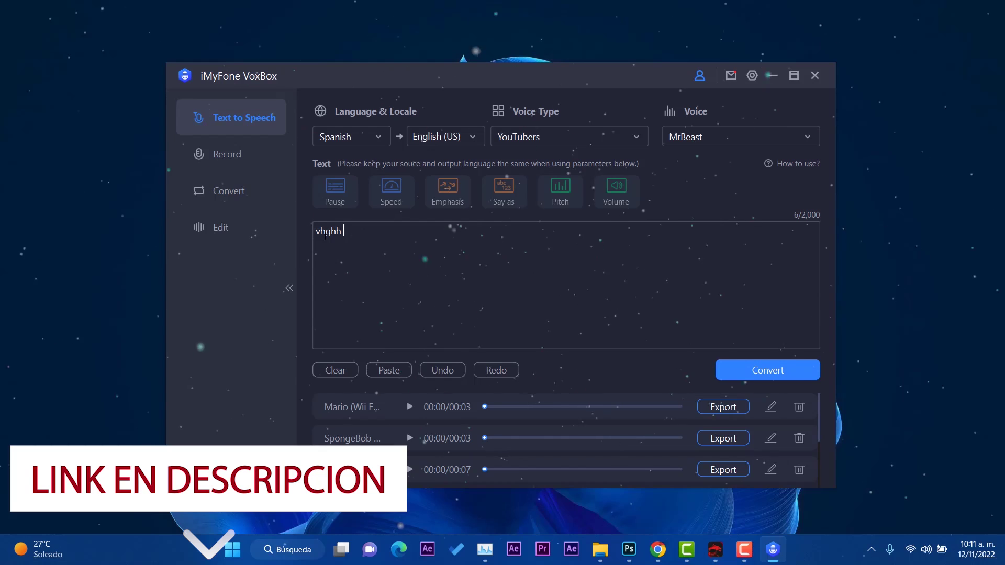
{"action": "type", "text": "h"}
{"action": "key", "text": "ctrl+a"}
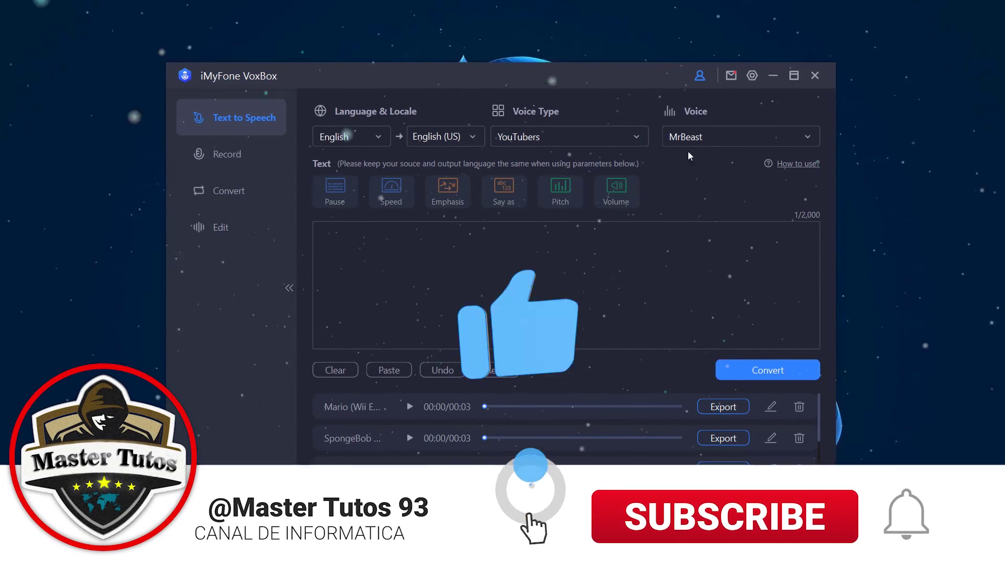
Step: Set the source language to Turkish
{"action": "left_click", "coordinate": [378, 138]}
{"action": "scroll", "coordinate": [345, 262], "scroll_direction": "up", "scroll_amount": 2}
{"action": "left_click", "coordinate": [340, 304]}
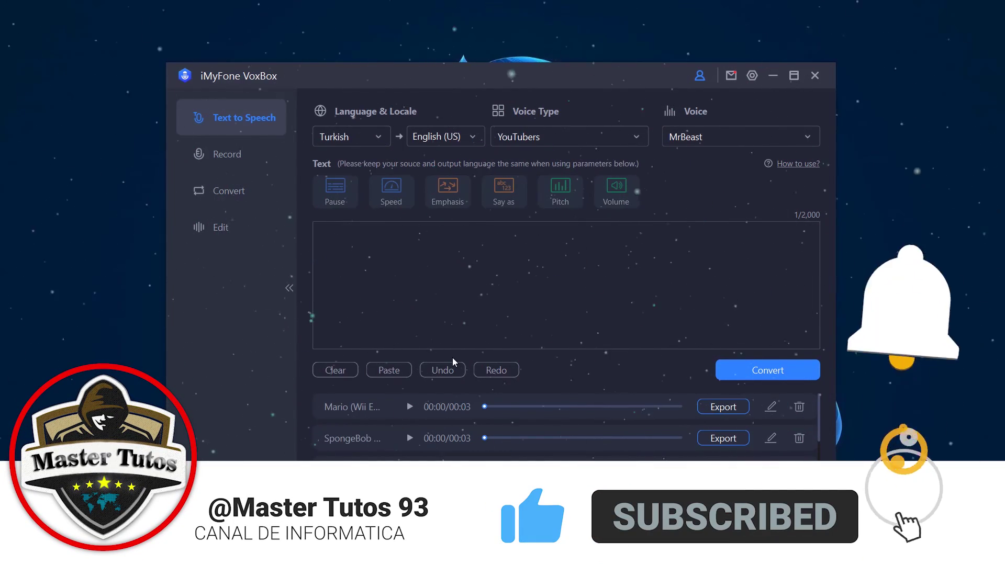